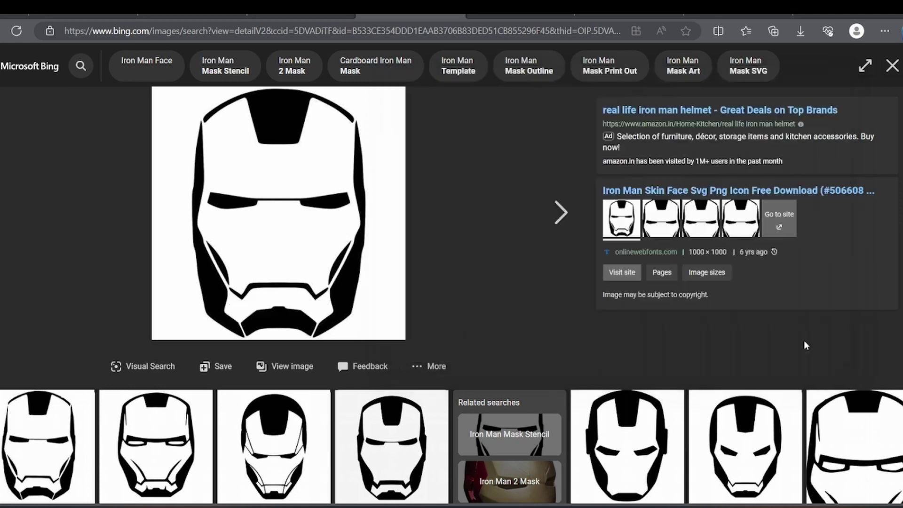
- Open Convertio's JPG to SVG converter from the search results and load the file Iron man jpeg.jpg
click(632, 9)
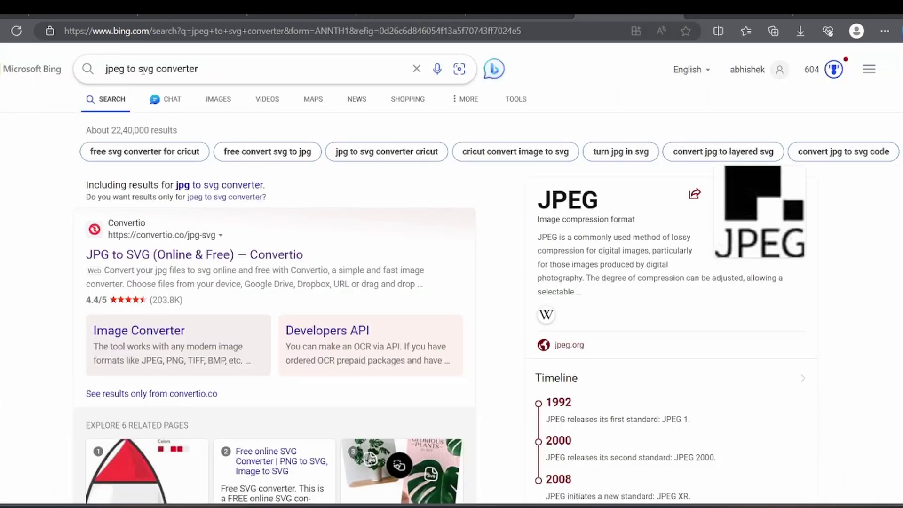
click(140, 255)
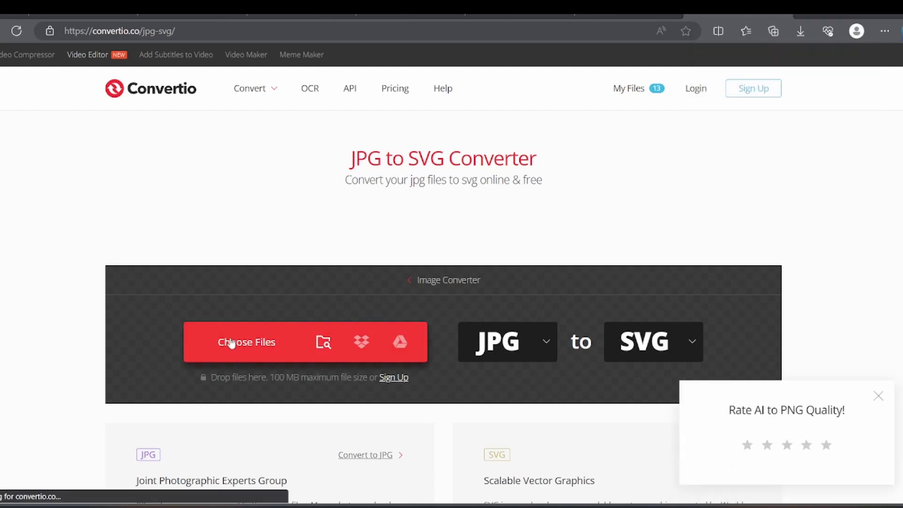
click(231, 343)
double_click(536, 174)
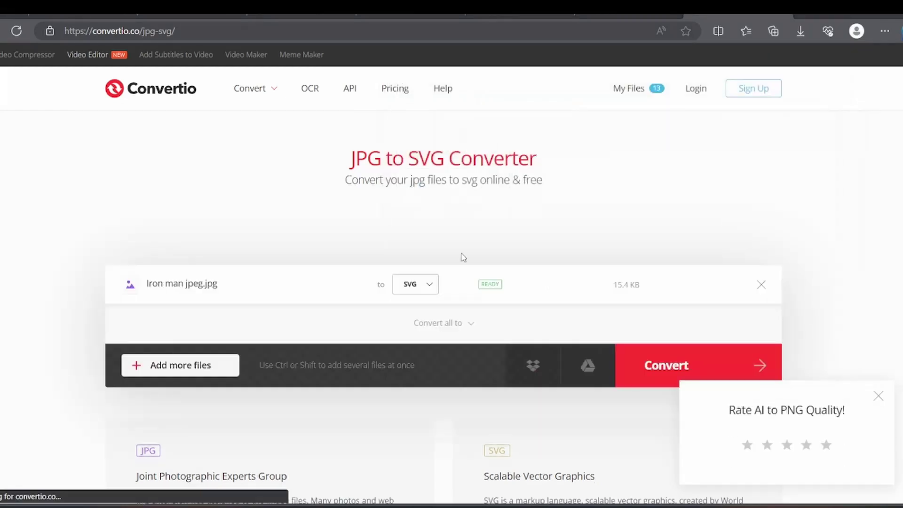
- Convert the loaded JPG to SVG and download the resulting Iron-man-jpeg_1.svg
scroll(470, 254, down, 3)
click(677, 232)
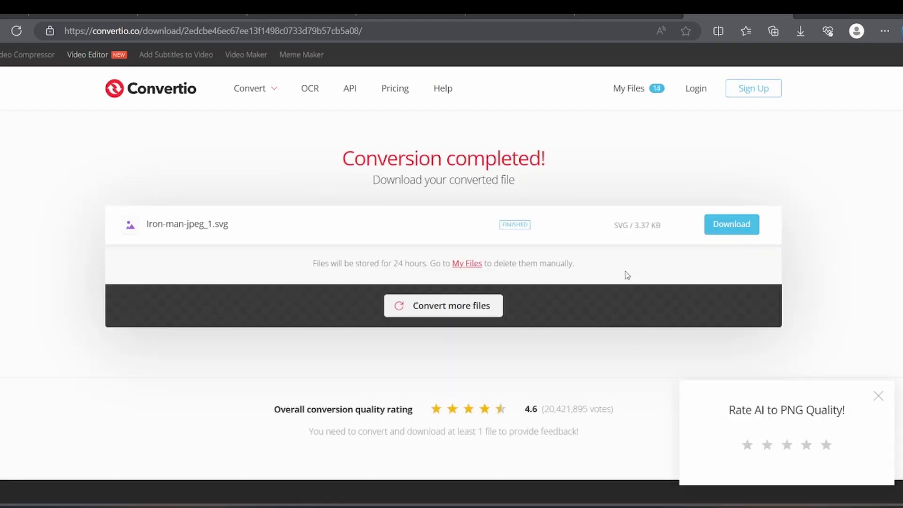
click(727, 227)
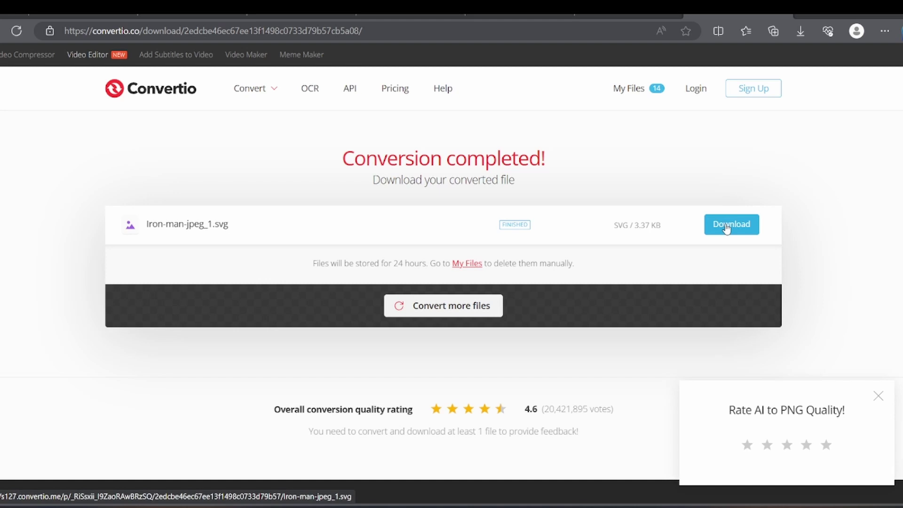
click(624, 91)
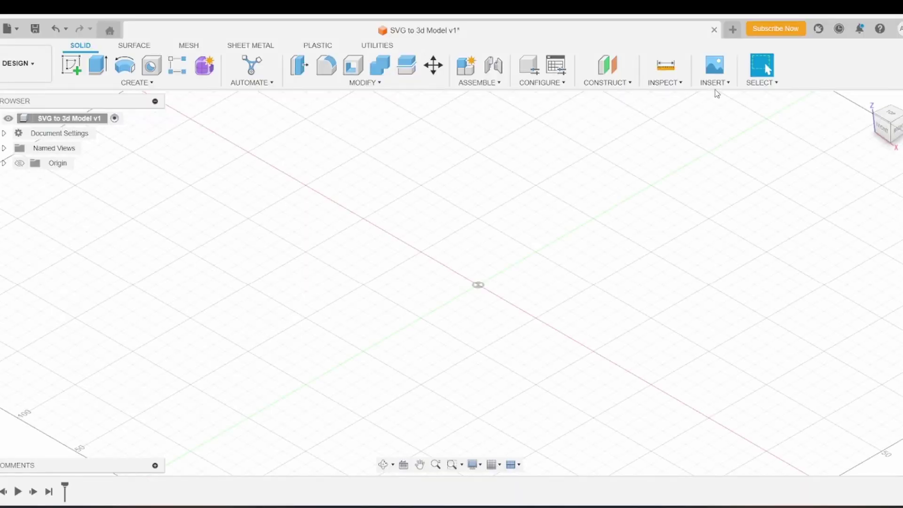
- In Fusion 360, insert the Iron-man-jpeg_1 SVG from the computer's Downloads folder onto the front origin plane
click(715, 84)
click(720, 133)
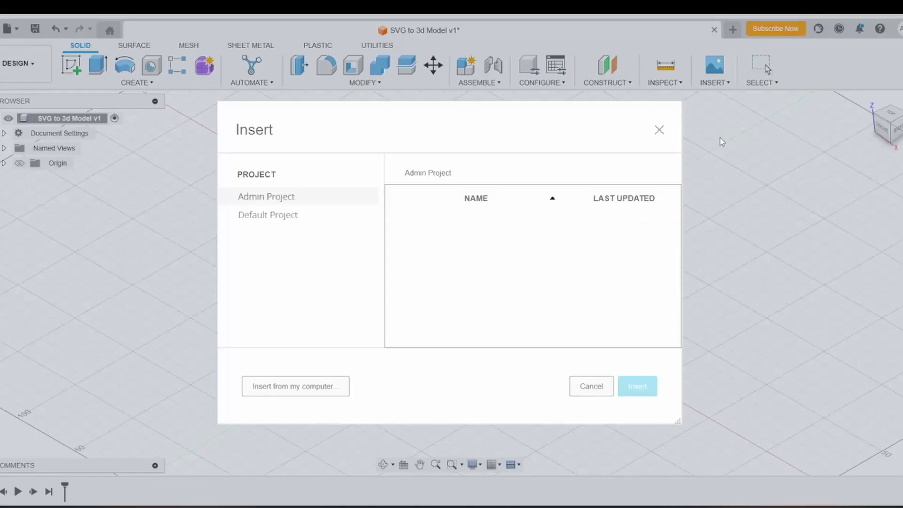
click(296, 386)
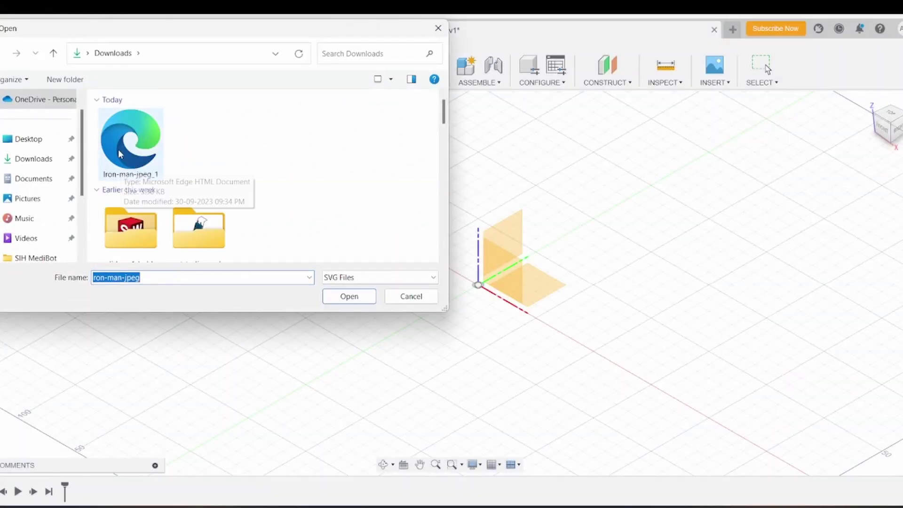
click(120, 153)
click(348, 296)
click(502, 242)
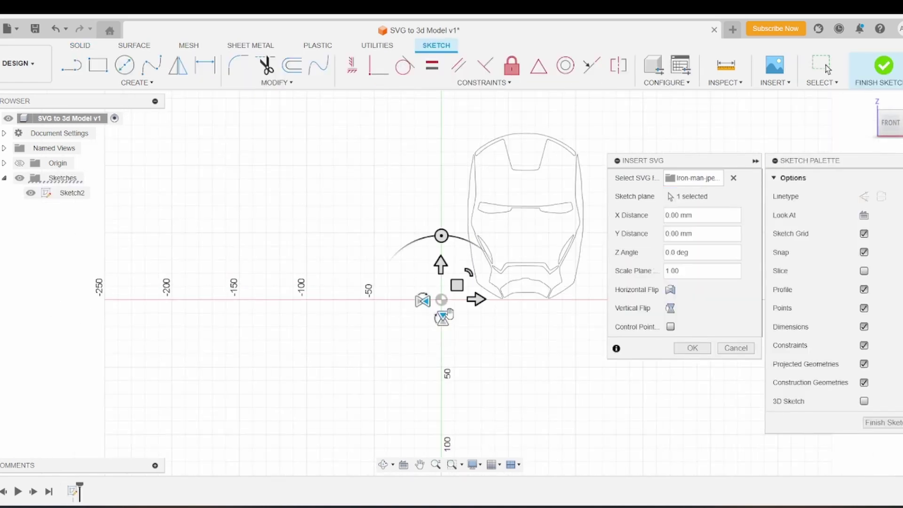
- Centre the inserted mask on the vertical axis with an X distance of -62.5 mm and accept the placement
drag(476, 299, 397, 300)
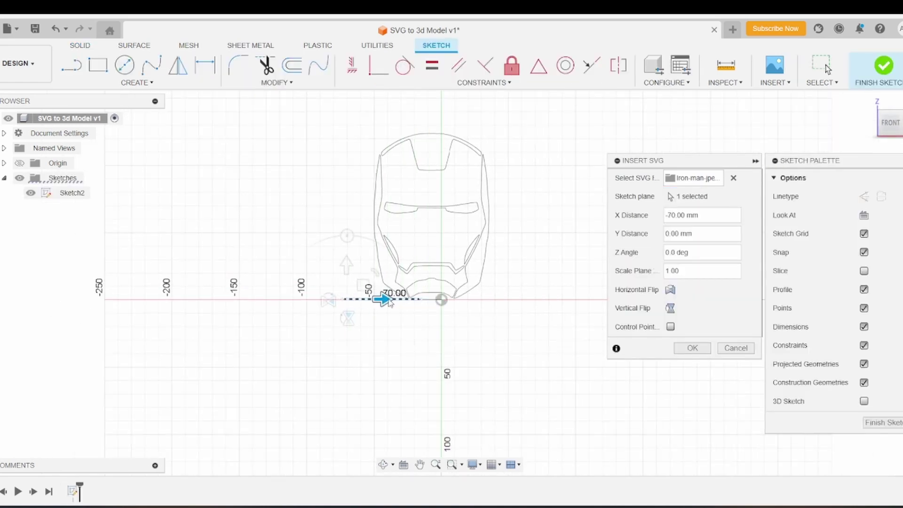
scroll(409, 301, up, 5)
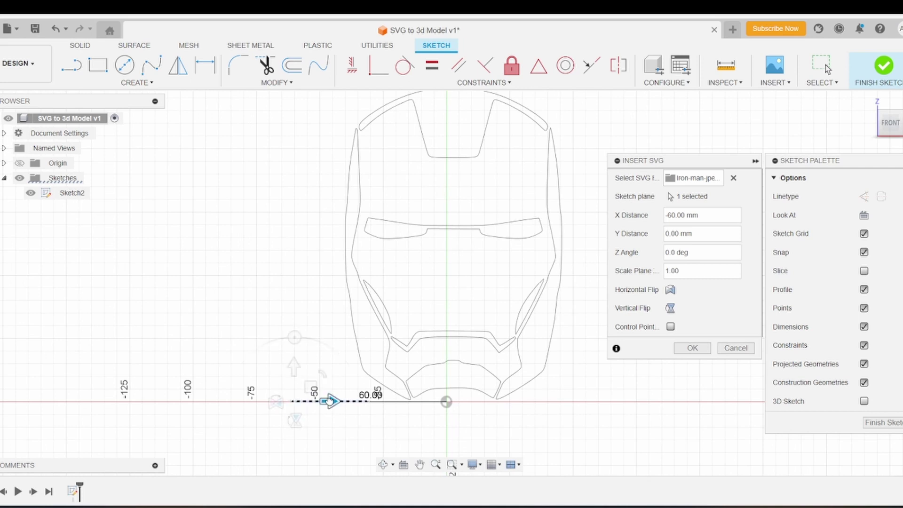
mouse_move(330, 401)
mouse_down()
mouse_move(322, 402)
mouse_move(330, 401)
mouse_up()
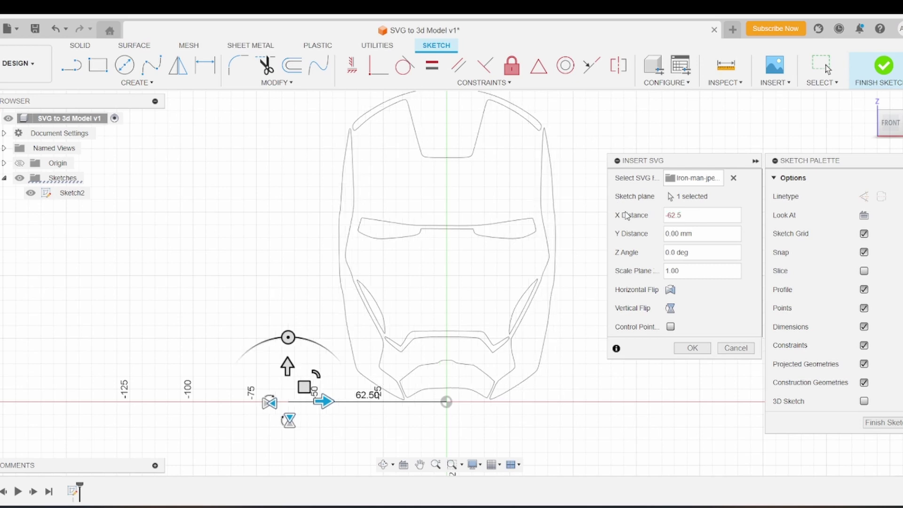
click(692, 348)
- Draw a two-point circle centred on the vertical axis that encloses the whole mask outline, and finish the sketch
scroll(508, 310, down, 2)
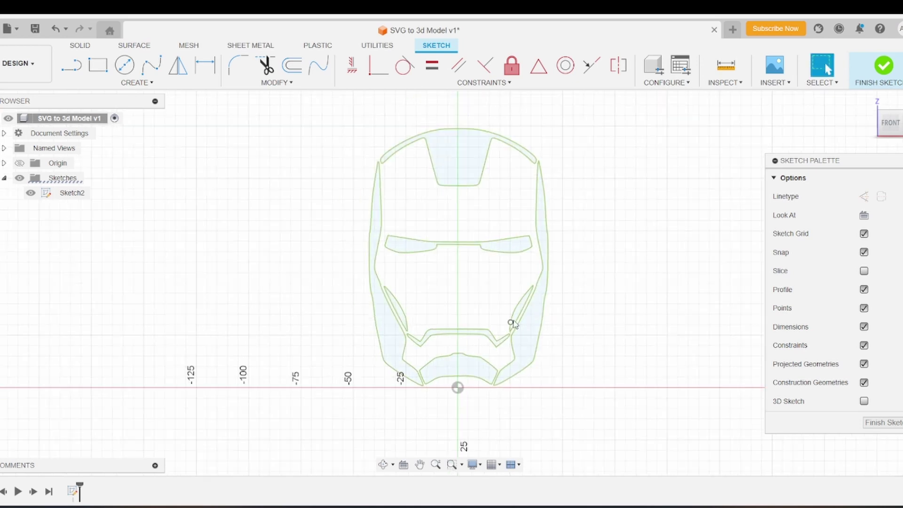
click(124, 66)
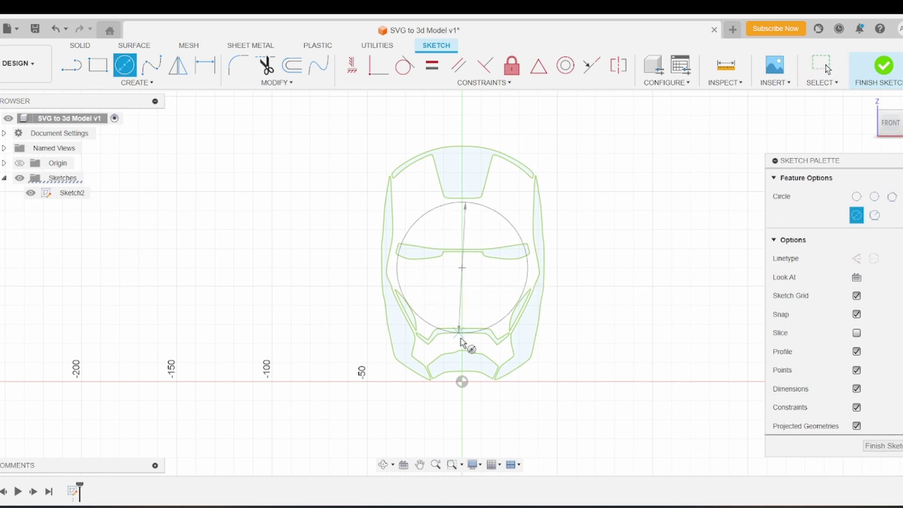
click(463, 403)
scroll(463, 377, down, 1)
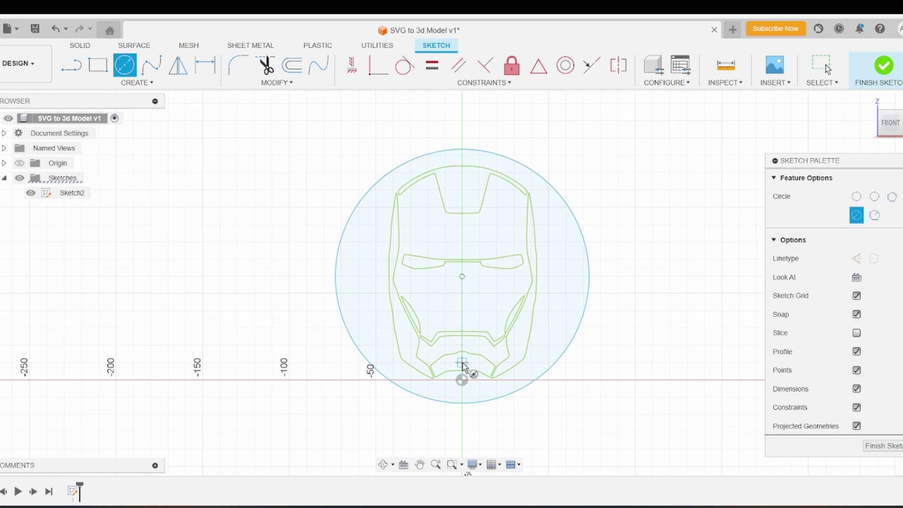
click(876, 447)
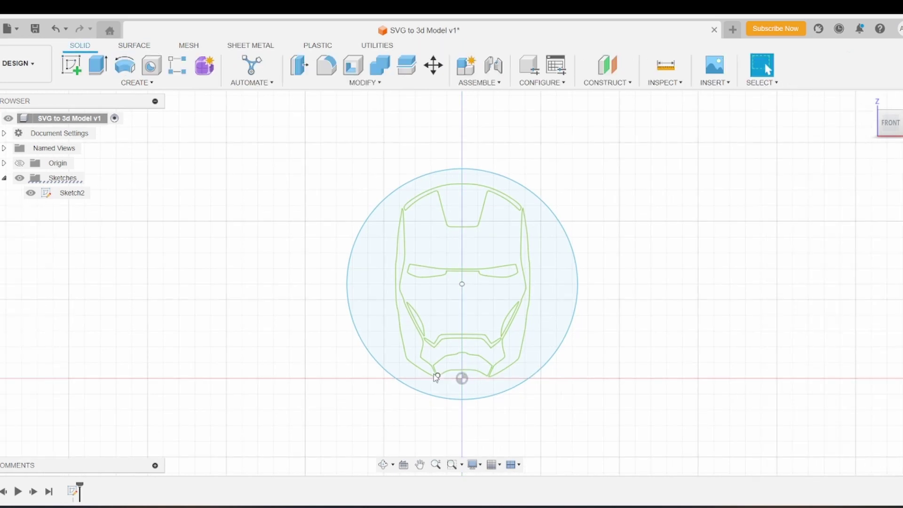
- Extrude the circular profile surrounding the mask cut-outs by -50 mm as a new body
click(96, 65)
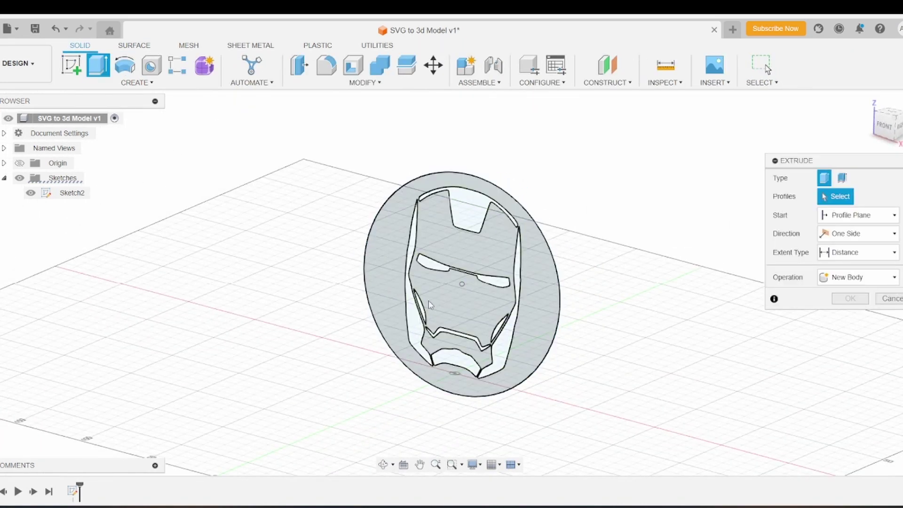
click(477, 271)
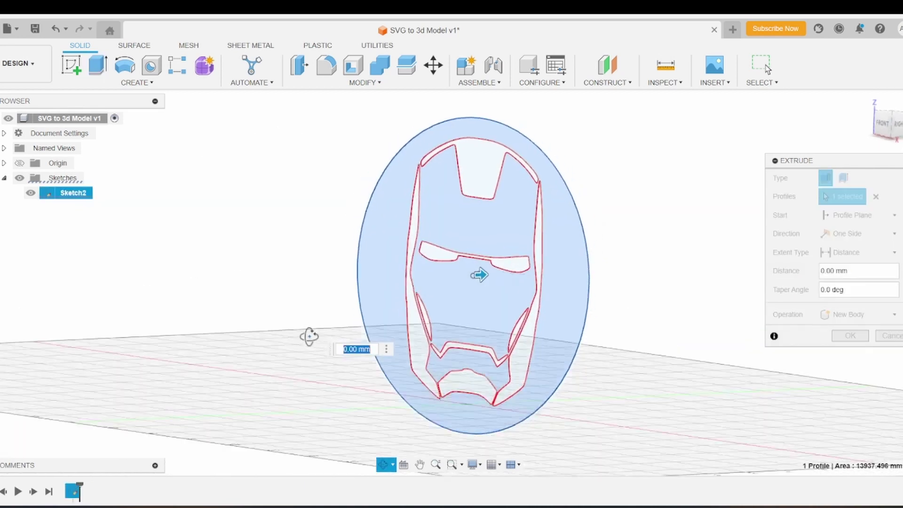
drag(477, 272, 460, 280)
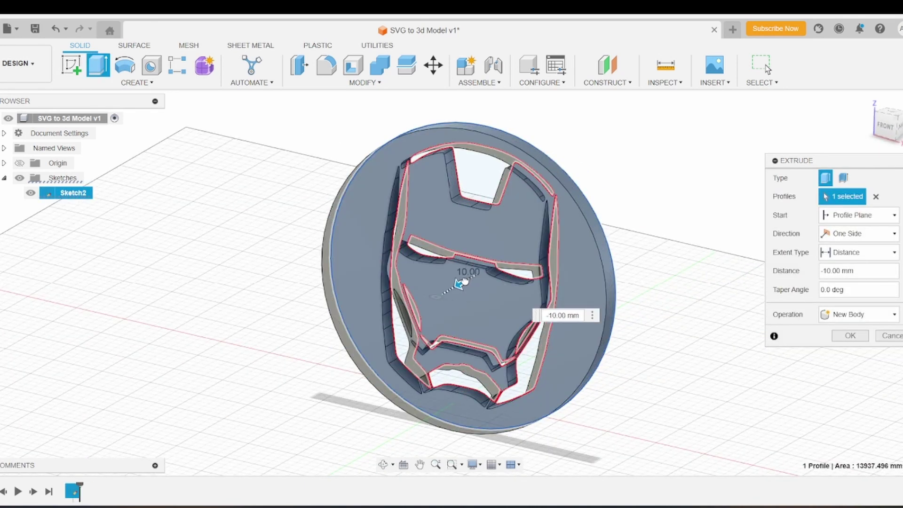
text(-20)
key(Return)
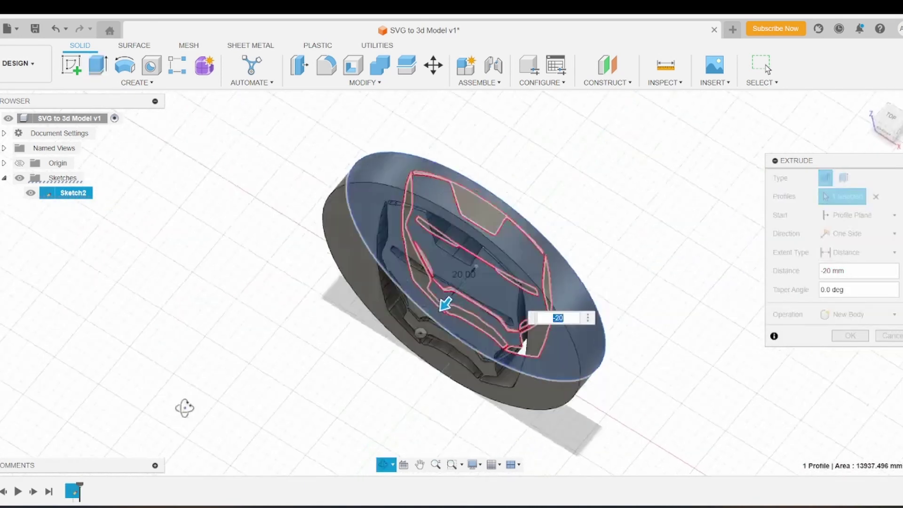
text(-50)
key(Return)
key(Return)
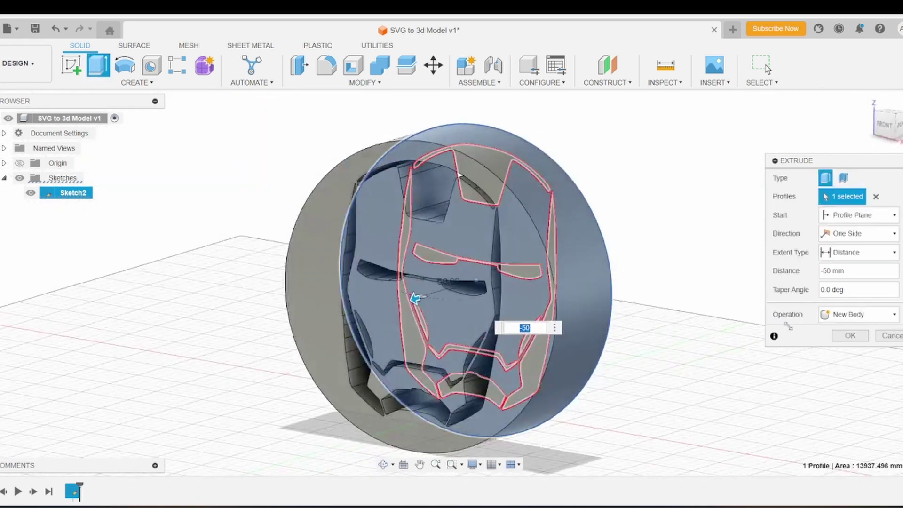
- Extrude all eight mask cut-out profiles together with the disc's back face by 2 mm to close off the back
click(98, 65)
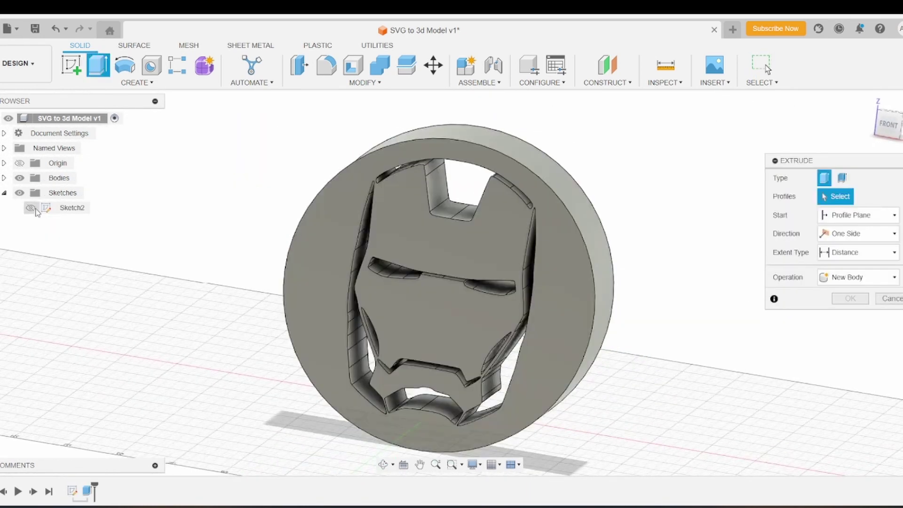
shift+middle_drag(464, 192, 240, 266)
click(466, 184)
click(514, 285)
click(540, 362)
click(486, 403)
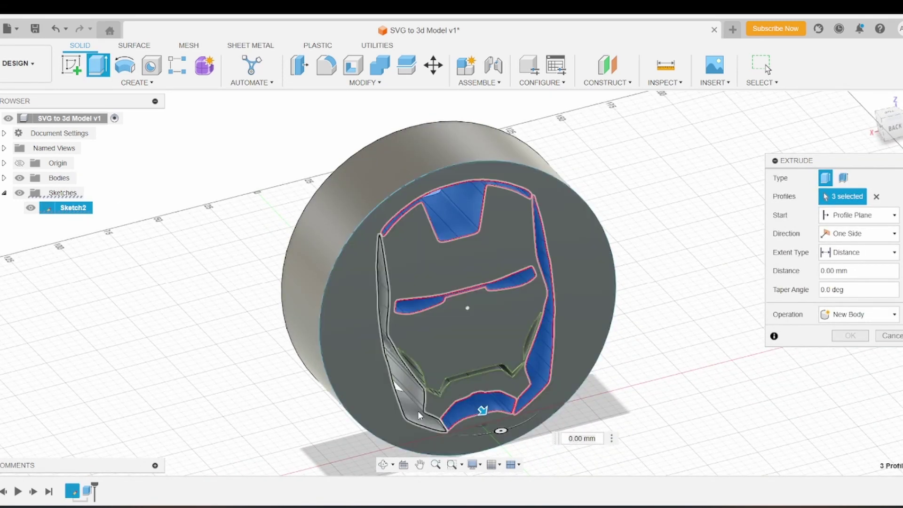
click(415, 371)
click(442, 388)
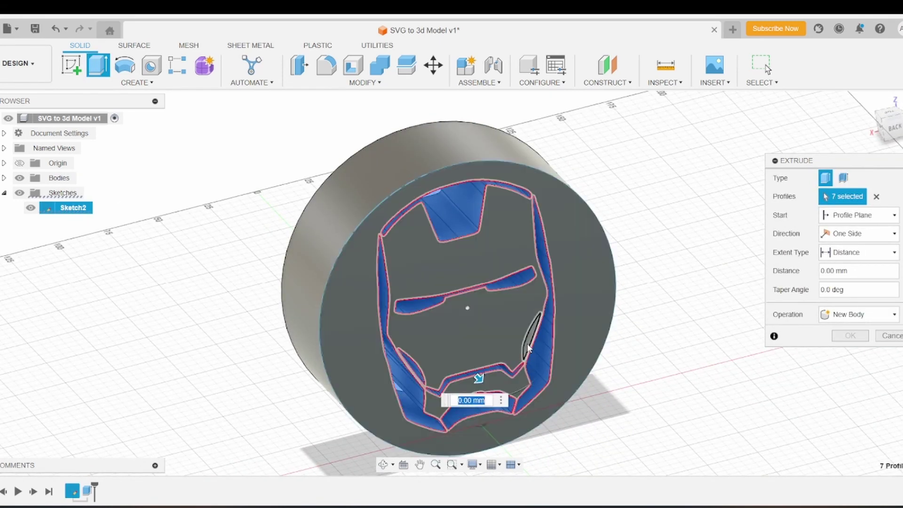
click(529, 346)
scroll(410, 325, down, 2)
shift+middle_drag(407, 340, 430, 309)
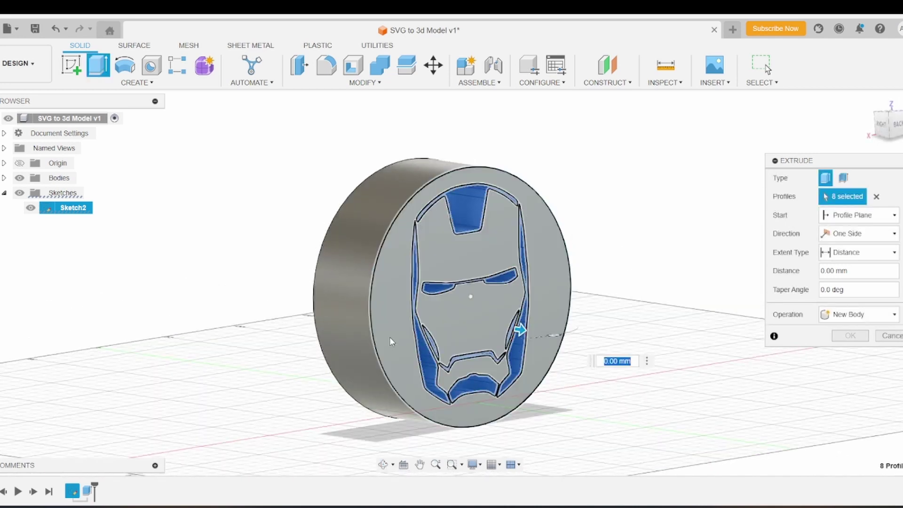
click(391, 341)
mouse_move(392, 342)
shift+middle_down()
mouse_move(380, 415)
mouse_move(481, 318)
mouse_move(477, 296)
mouse_move(619, 302)
mouse_move(597, 346)
shift+middle_up()
text(2)
click(841, 338)
- Hide the mask sketch and start a new sketch on the horizontal origin plane
click(31, 207)
click(71, 65)
click(472, 321)
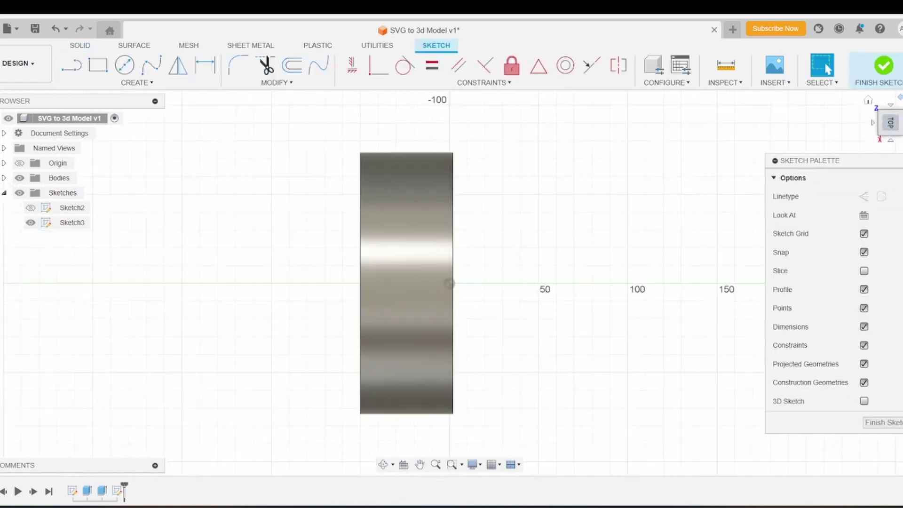
- Draw a three-point arc spanning slightly beyond both sides of the disc and bulging toward its front face
click(137, 82)
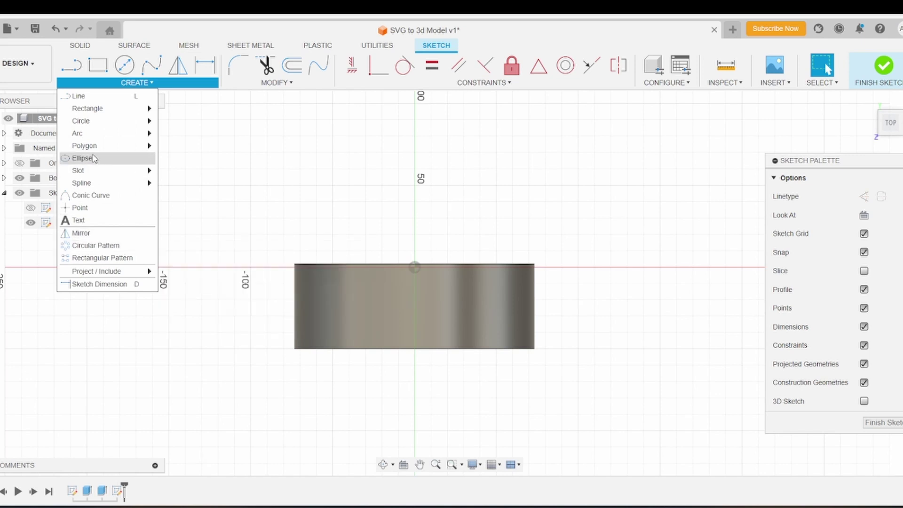
mouse_move(117, 134)
click(193, 145)
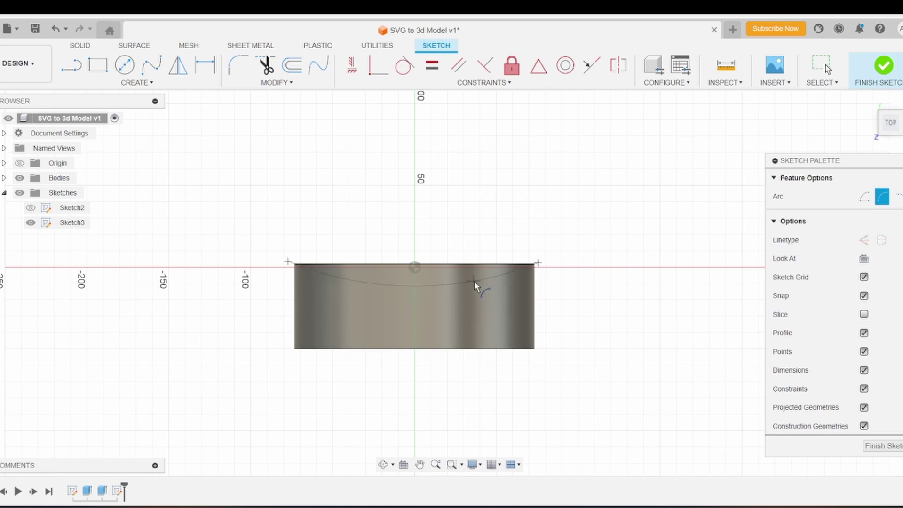
click(520, 280)
scroll(402, 294, up, 3)
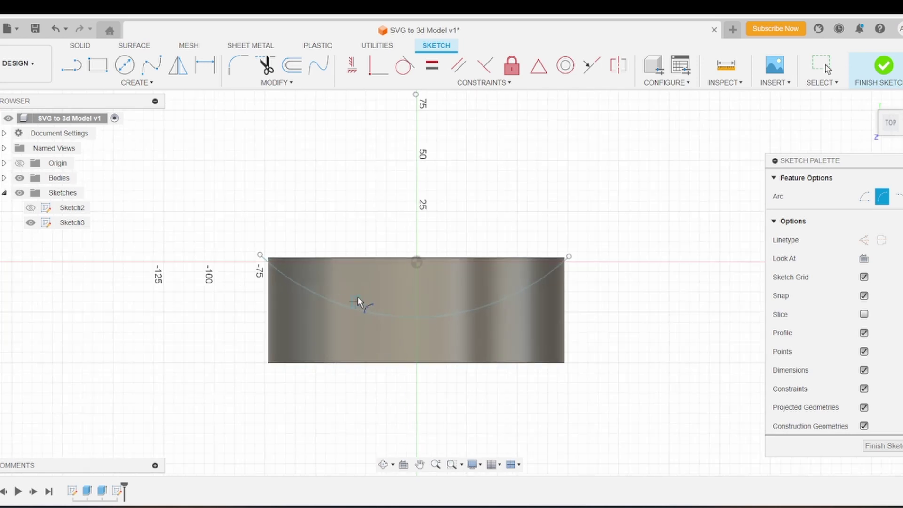
key(Escape)
- Draw a horizontal line across the full width of the disc, crossing the arc, and turn it into a construction line
scroll(209, 277, down, 2)
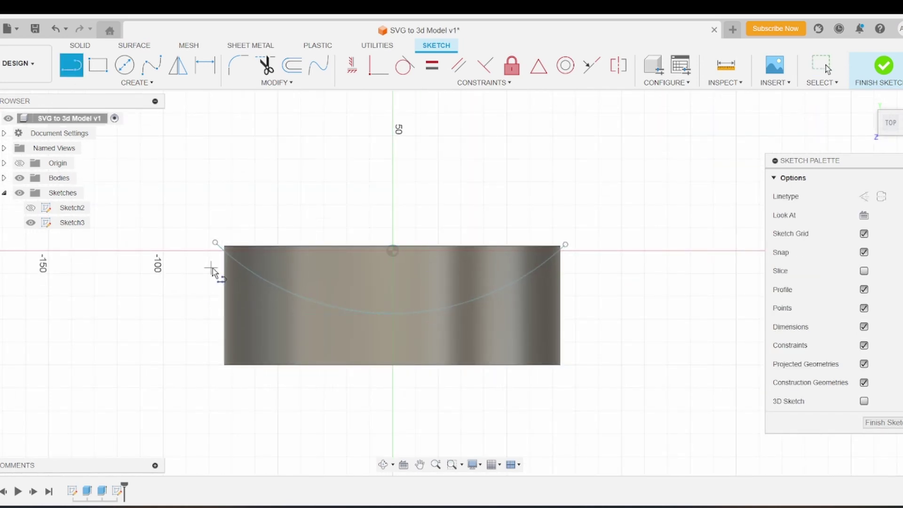
click(576, 274)
key(Escape)
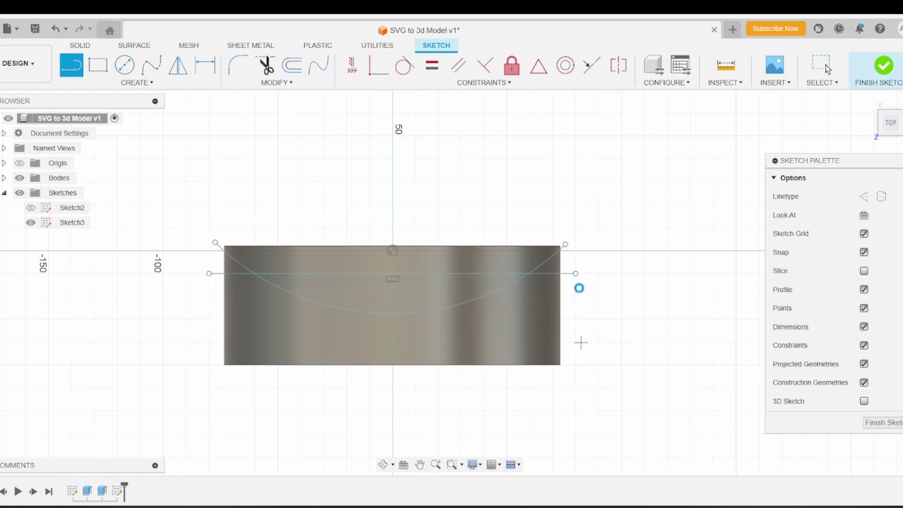
click(569, 273)
key(x)
- Move both arc endpoints onto the horizontal construction line, with the arc curving evenly across the disc
scroll(198, 272, up, 2)
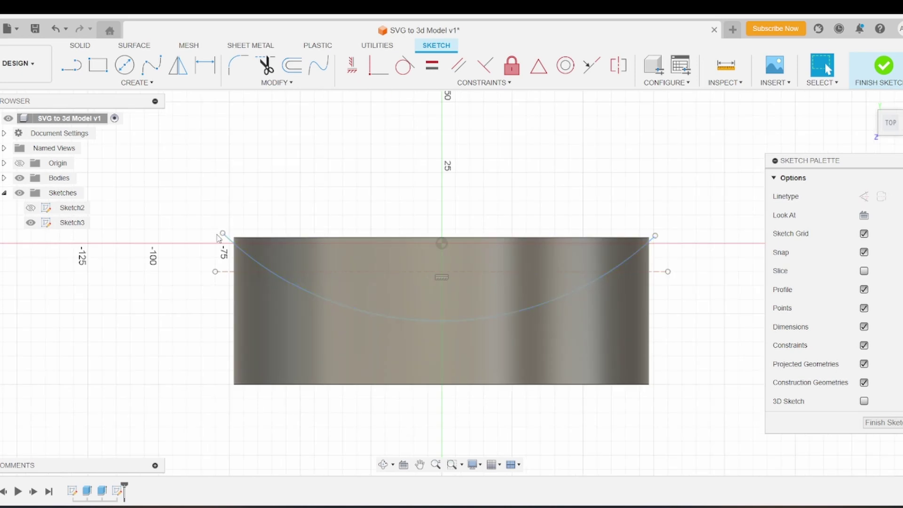
drag(225, 249, 230, 272)
click(207, 292)
drag(655, 236, 655, 251)
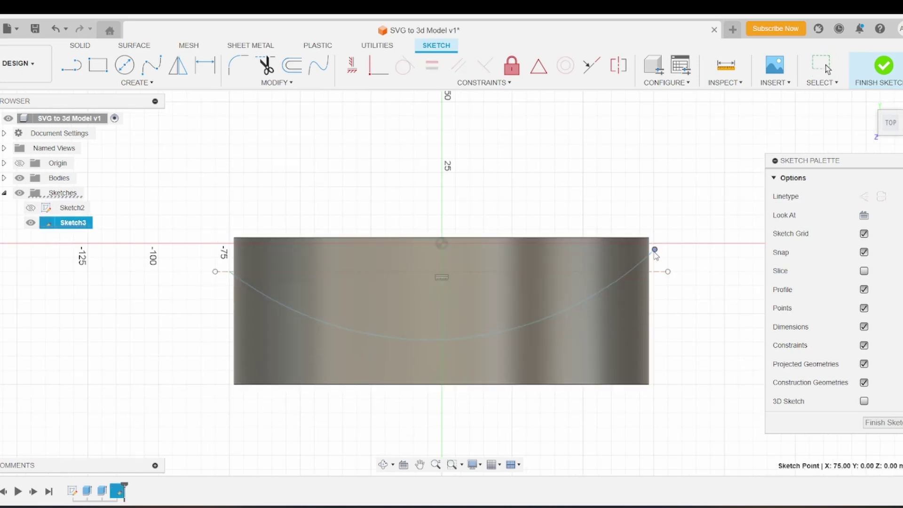
mouse_move(424, 351)
mouse_down()
mouse_move(437, 337)
mouse_move(400, 351)
mouse_move(358, 348)
mouse_move(363, 323)
mouse_move(364, 347)
mouse_up()
click(183, 329)
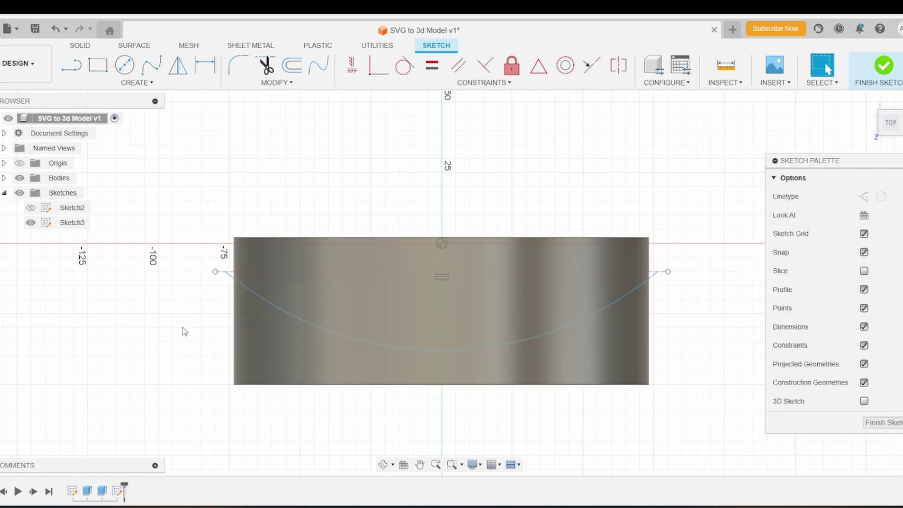
shift+middle_drag(312, 337, 261, 245)
scroll(357, 203, down, 4)
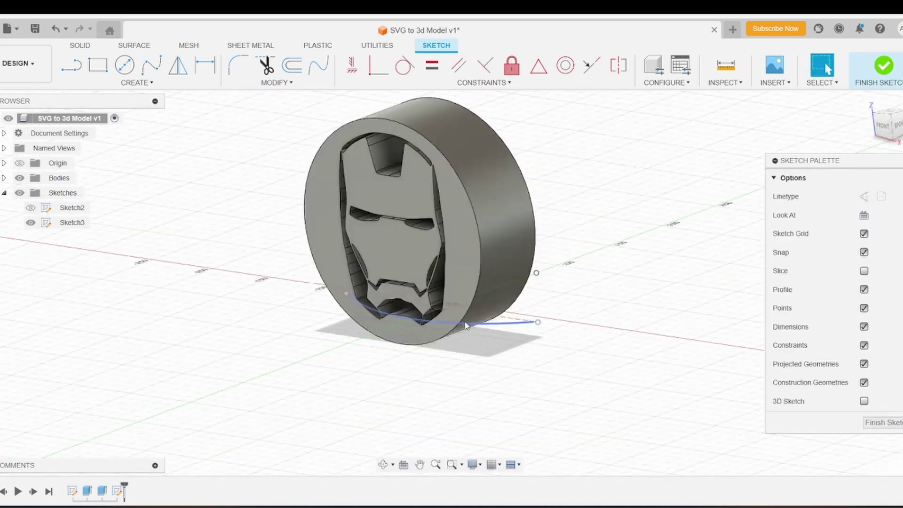
- Check the arc's curve against the disc from several angles and finish the sketch
shift+middle_drag(470, 320, 489, 343)
scroll(499, 311, up, 5)
click(480, 304)
shift+middle_drag(498, 309, 551, 302)
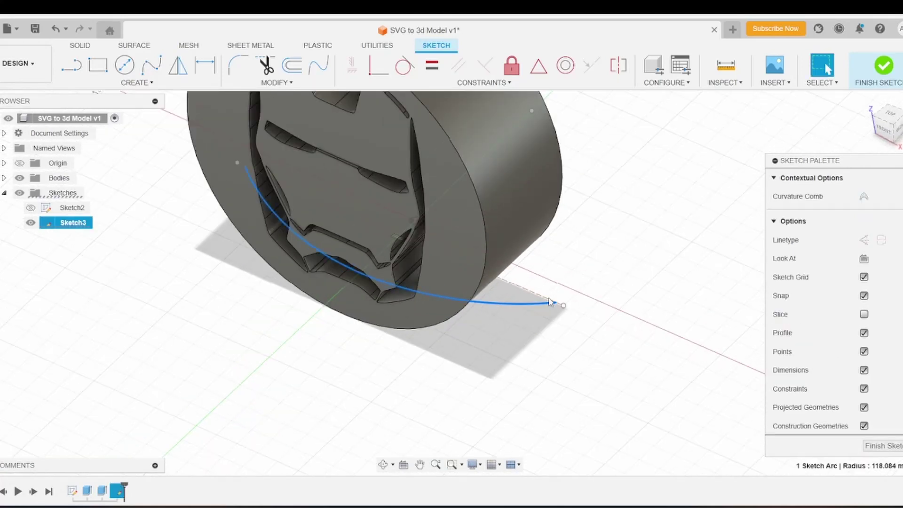
click(887, 116)
drag(397, 380, 406, 370)
scroll(410, 377, down, 2)
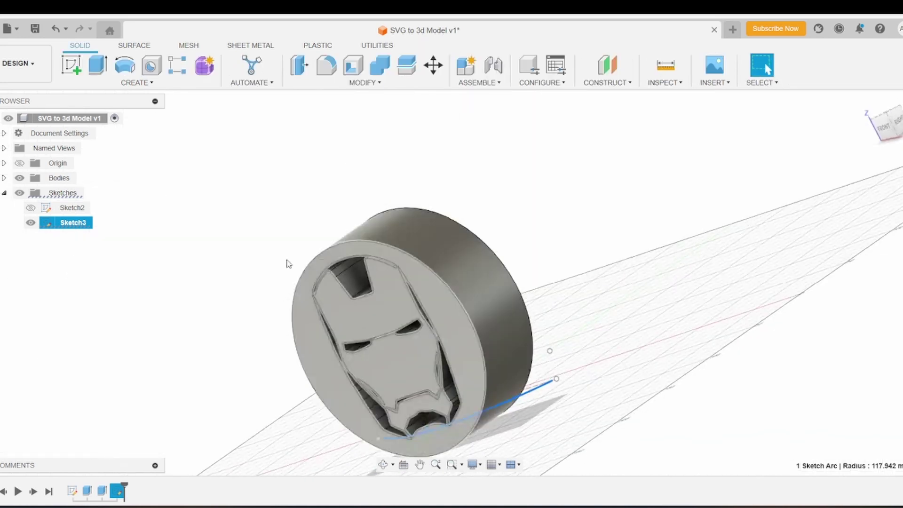
click(288, 264)
shift+middle_drag(288, 264, 301, 256)
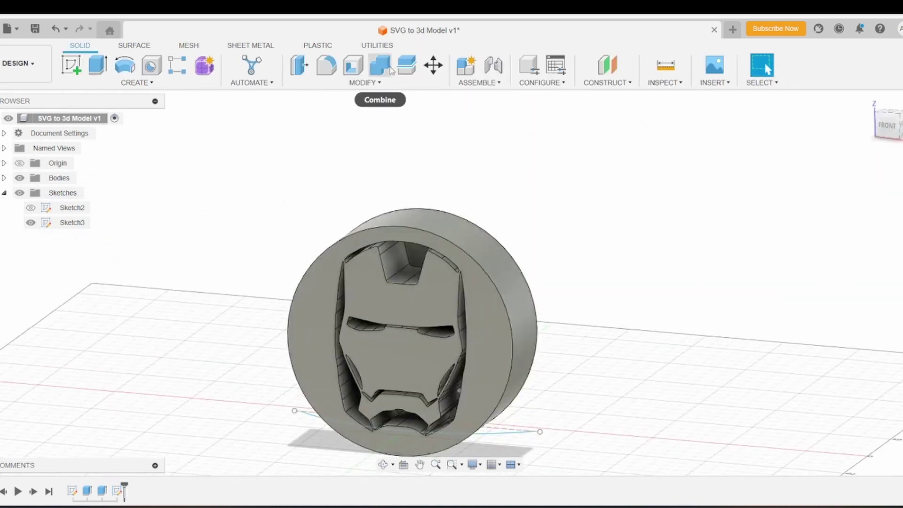
- Split the mask disc body using the sketched arc as the splitting tool
click(406, 66)
shift+middle_drag(438, 301, 459, 334)
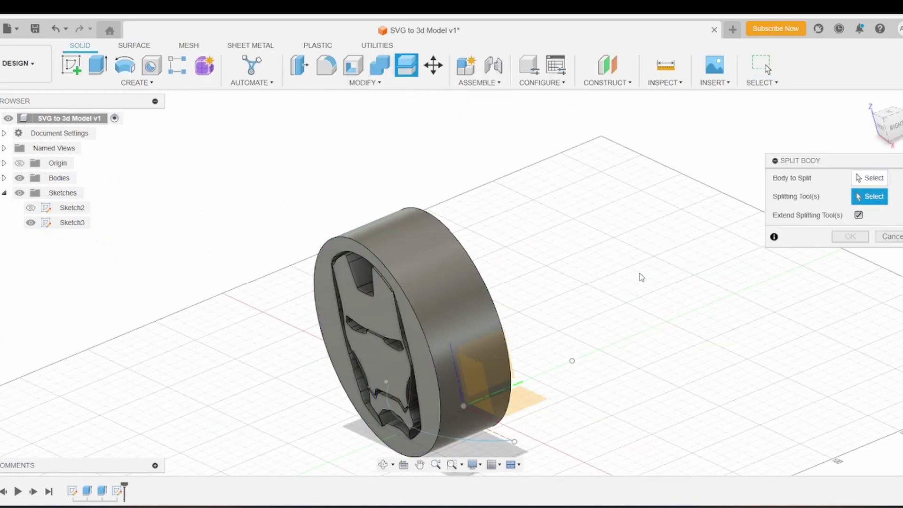
click(448, 290)
click(870, 197)
click(495, 441)
shift+middle_drag(495, 443, 540, 430)
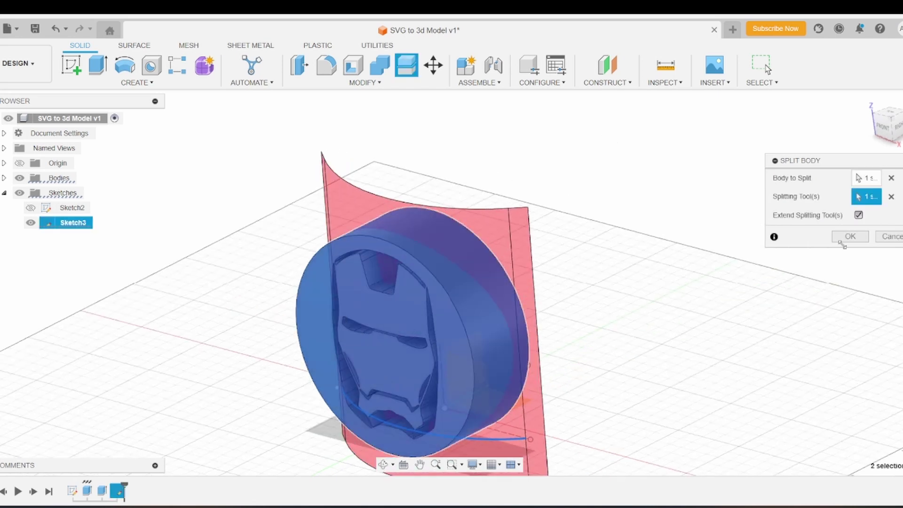
click(849, 237)
scroll(555, 232, down, 2)
mouse_move(555, 233)
shift+middle_down()
mouse_move(526, 229)
mouse_move(535, 246)
shift+middle_up()
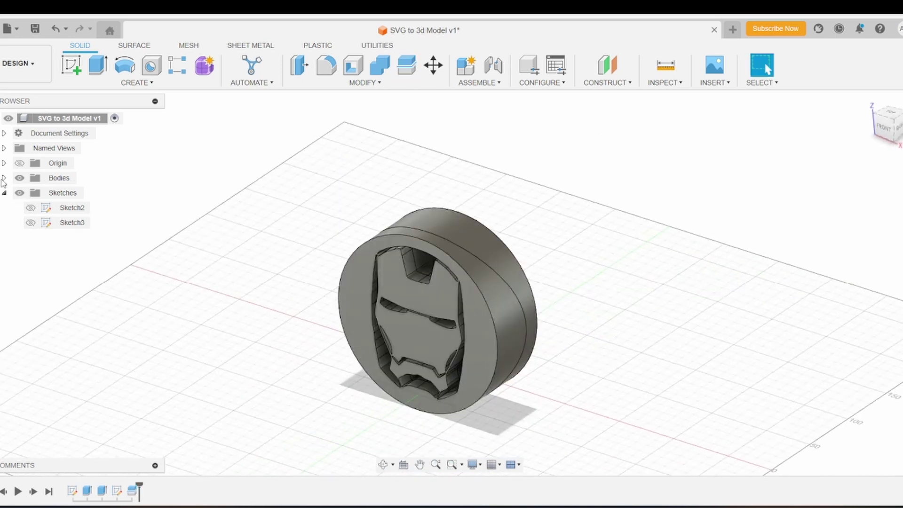
- Hide the front half of the split disc and inspect the curved mask face on the remaining body
click(4, 178)
click(30, 206)
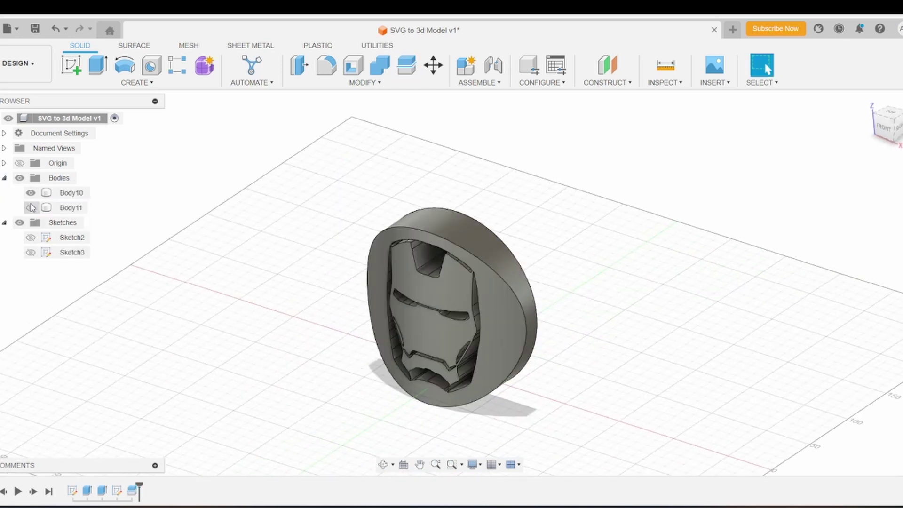
shift+middle_drag(517, 282, 621, 331)
scroll(452, 324, up, 2)
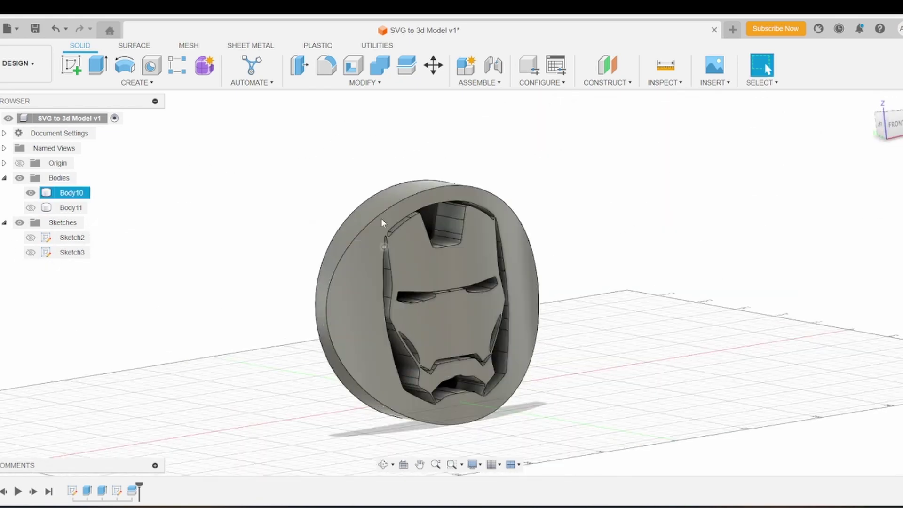
scroll(383, 222, down, 2)
scroll(208, 343, up, 3)
shift+middle_drag(414, 277, 325, 268)
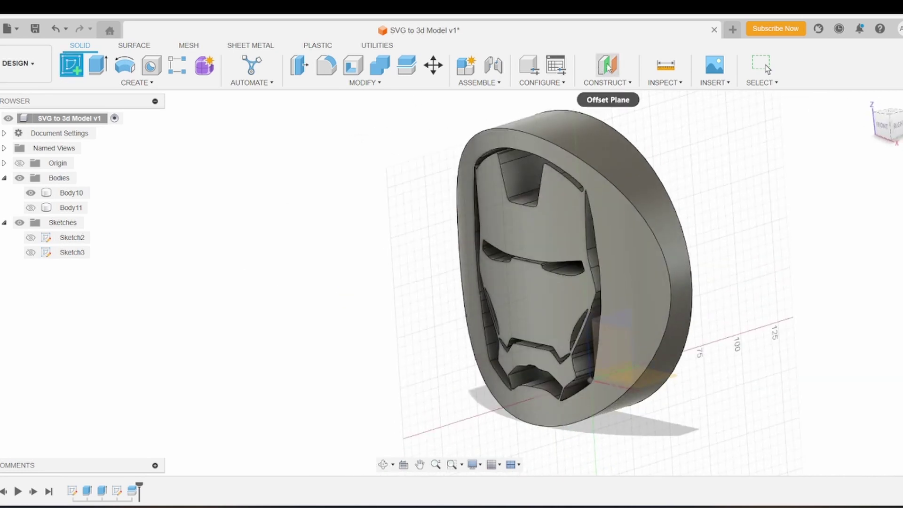
- Create a construction plane offset -60 mm from the XZ origin plane, in front of the mask
click(609, 68)
shift+middle_drag(465, 226, 423, 265)
click(615, 362)
drag(606, 365, 518, 384)
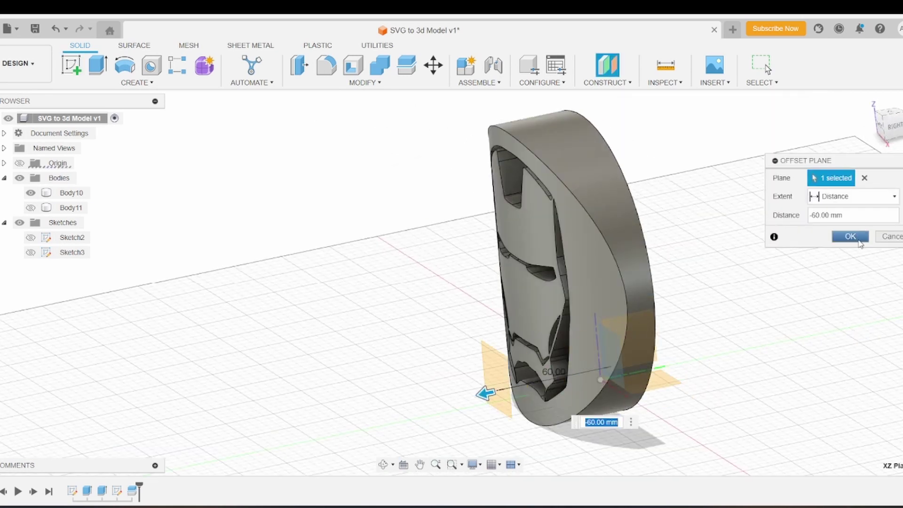
click(850, 236)
- Start a sketch on the offset plane and draw a circle centred on the disc, slightly larger than its outer edge
click(72, 66)
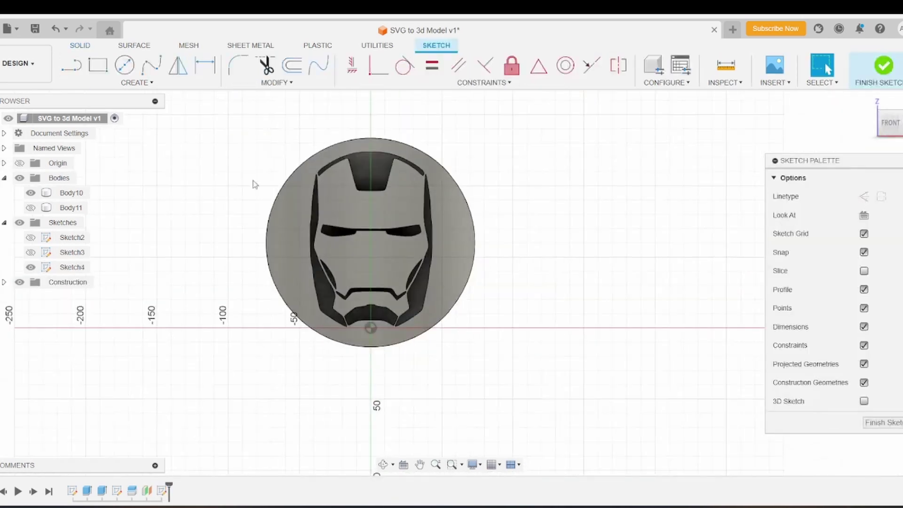
scroll(243, 165, up, 2)
click(125, 65)
scroll(457, 272, up, 2)
middle_drag(379, 260, 423, 270)
scroll(423, 270, up, 1)
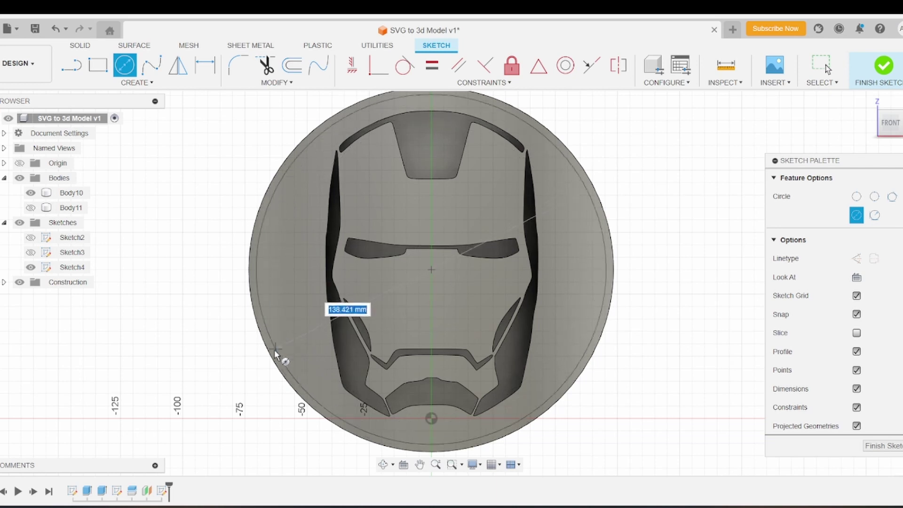
click(267, 353)
scroll(389, 298, down, 2)
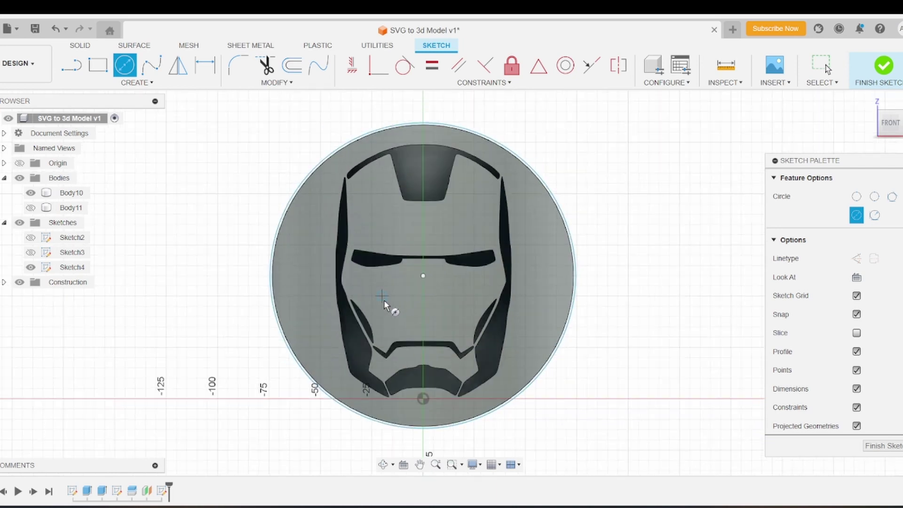
scroll(384, 299, up, 1)
shift+middle_drag(352, 325, 335, 334)
click(890, 124)
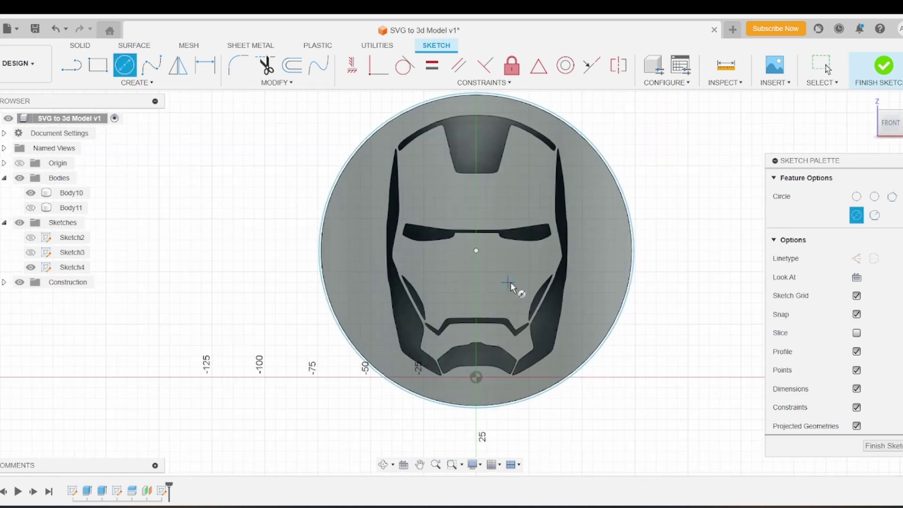
- Project the curved front face of the mask body into the sketch with the projection link enabled
key(Escape)
key(p)
click(431, 298)
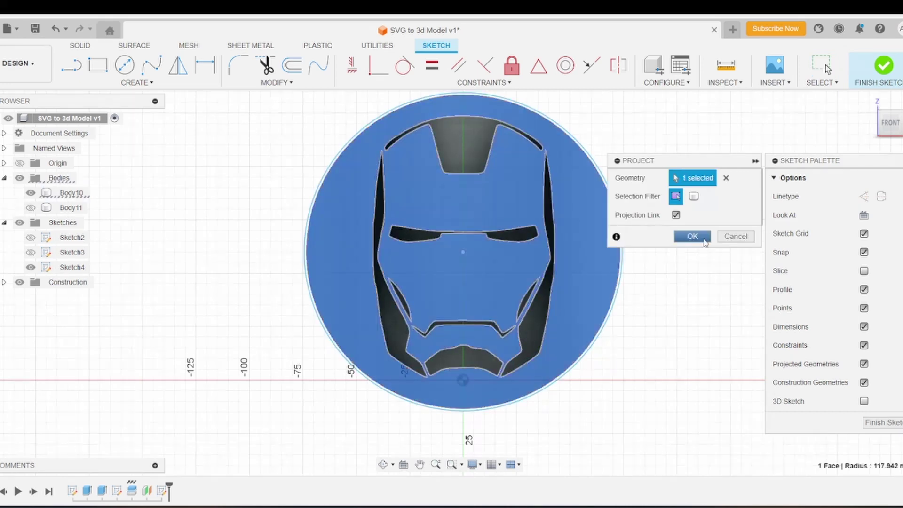
key(Return)
scroll(513, 118, up, 3)
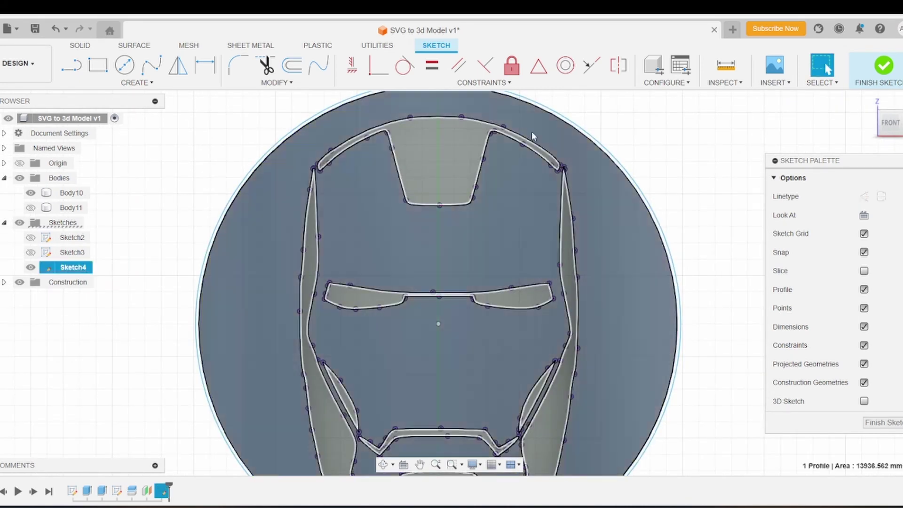
- Draw short lines bridging the gaps in the outer mask outline at both upper corners of the forehead
key(l)
scroll(320, 169, up, 2)
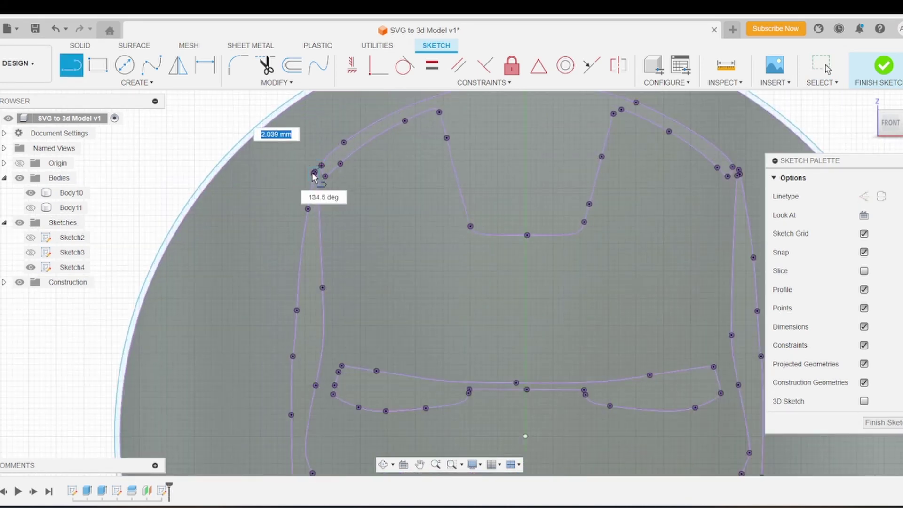
scroll(583, 191, up, 1)
scroll(628, 172, up, 2)
key(Escape)
scroll(638, 174, down, 8)
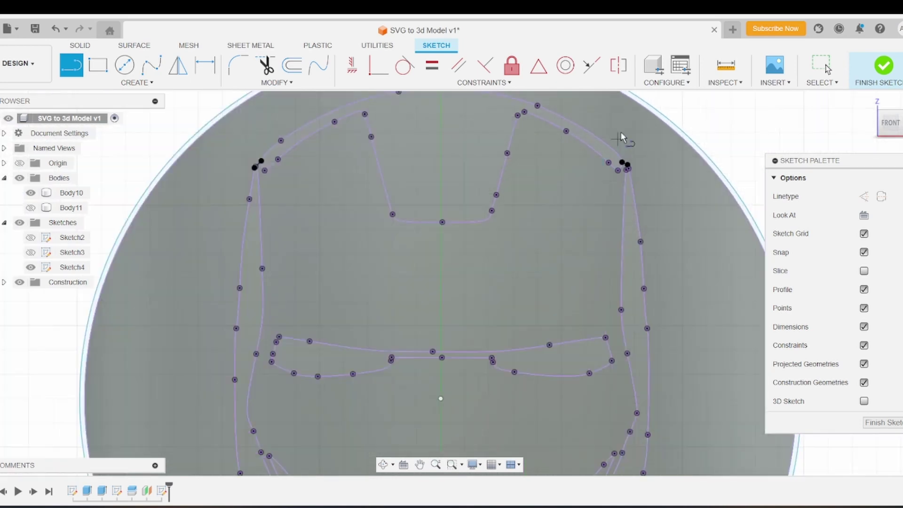
click(410, 267)
scroll(410, 268, down, 4)
scroll(472, 225, up, 3)
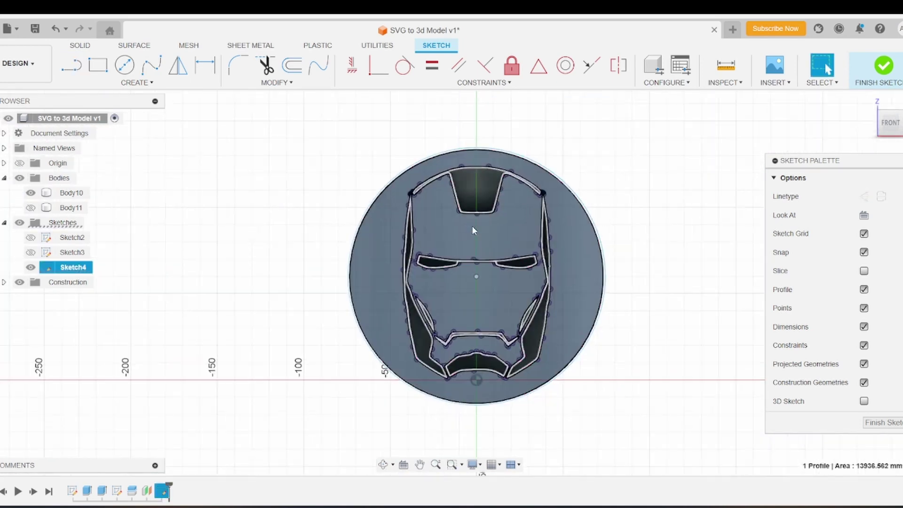
- Draw short lines bridging the gaps in the outer mask outline at both lower corners of the chin
scroll(437, 288, up, 2)
scroll(584, 419, up, 1)
click(614, 411)
scroll(588, 408, up, 3)
key(l)
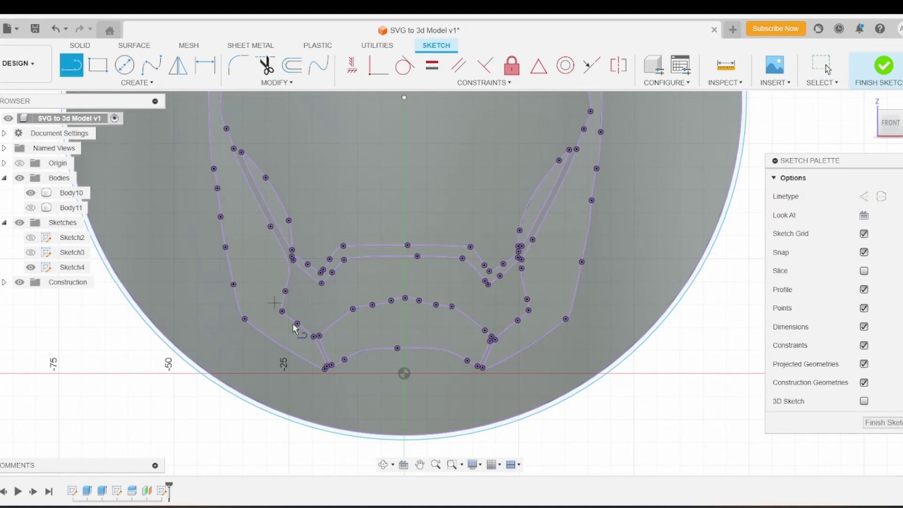
scroll(347, 364, up, 3)
click(333, 364)
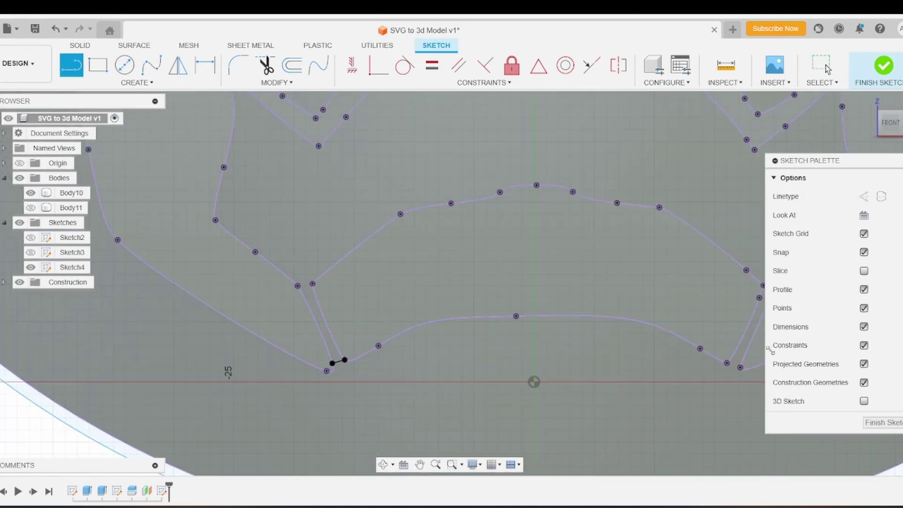
click(737, 365)
click(727, 364)
scroll(475, 347, down, 2)
scroll(656, 366, up, 4)
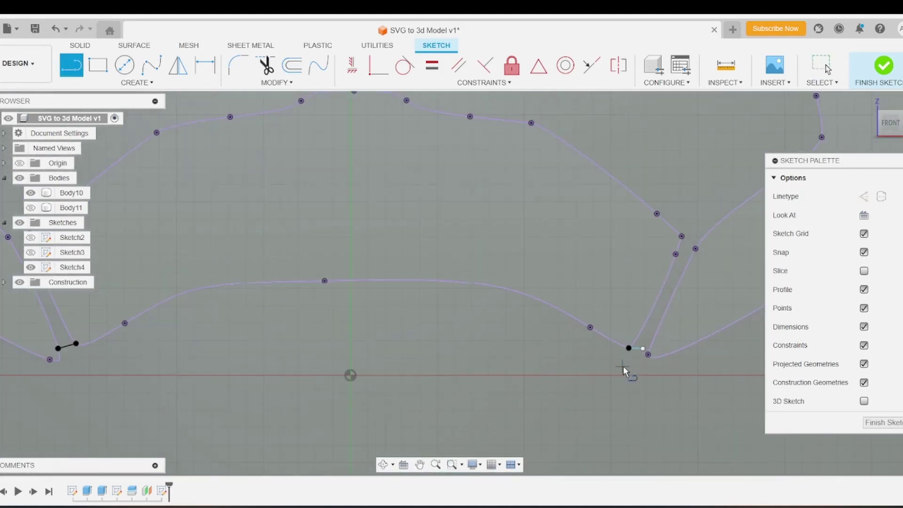
scroll(631, 356, up, 3)
key(Escape)
scroll(625, 357, down, 4)
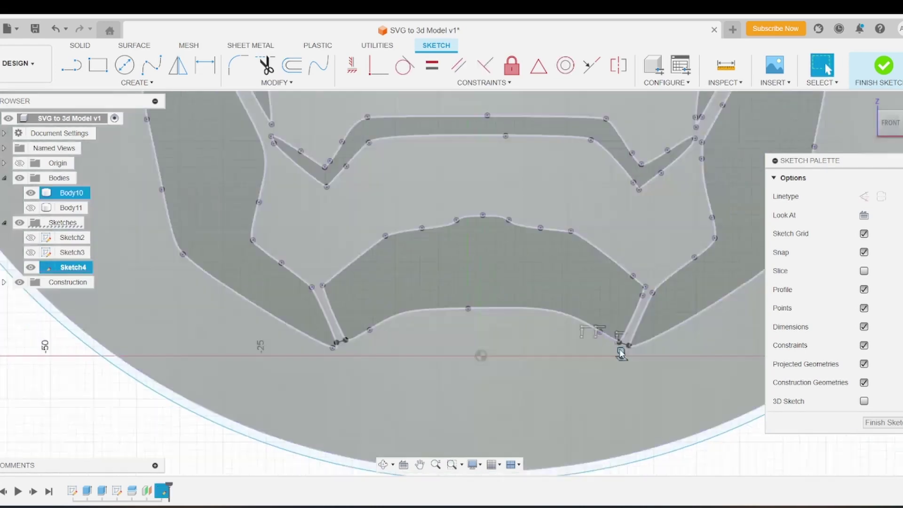
scroll(320, 383, up, 4)
scroll(320, 381, down, 5)
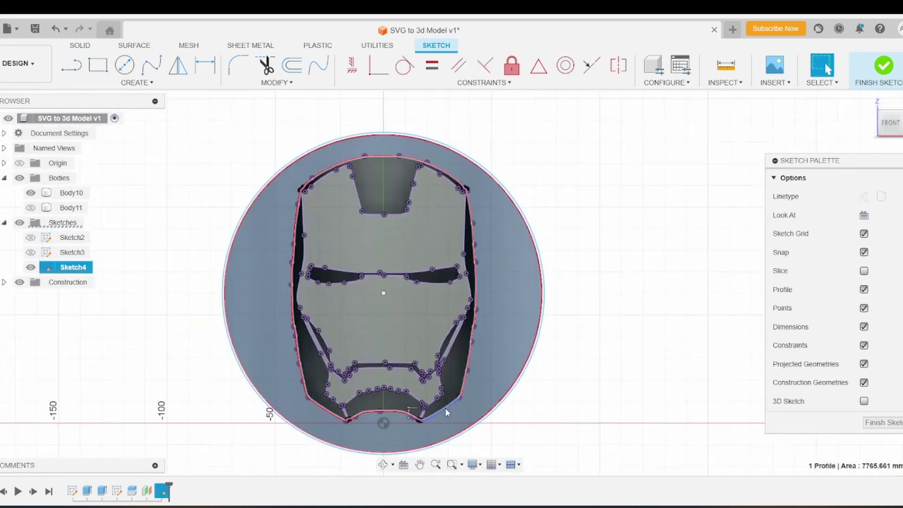
- Finish the sketch and extrude the ring-shaped profile around the mask 50 mm into the body as a cut
click(869, 423)
click(236, 266)
key(e)
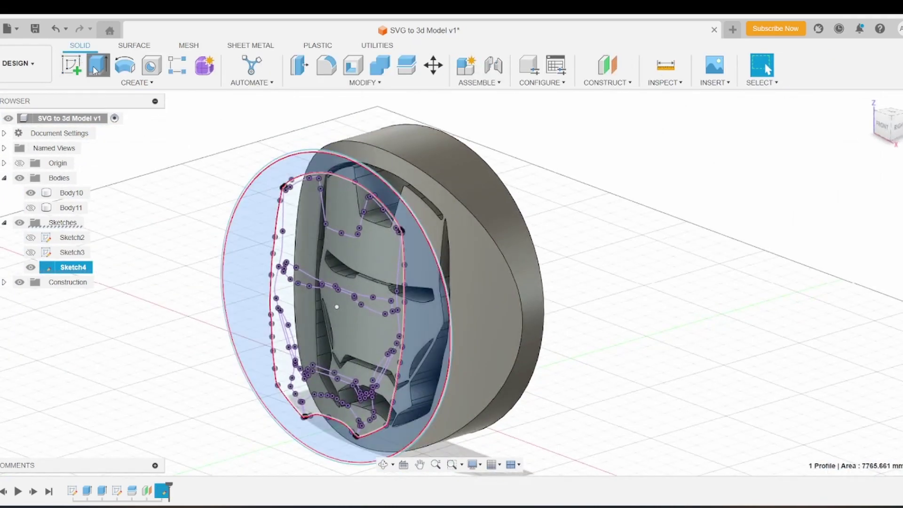
drag(278, 280, 348, 260)
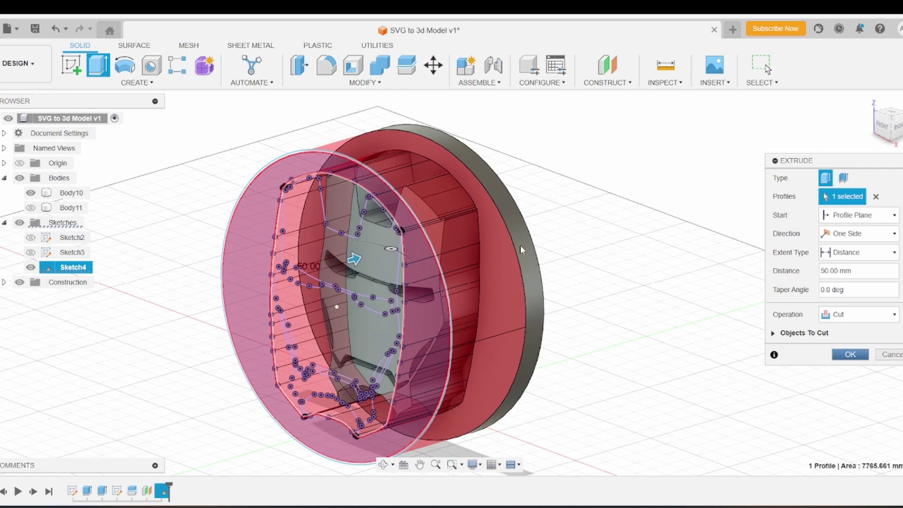
key(alt+Tab)
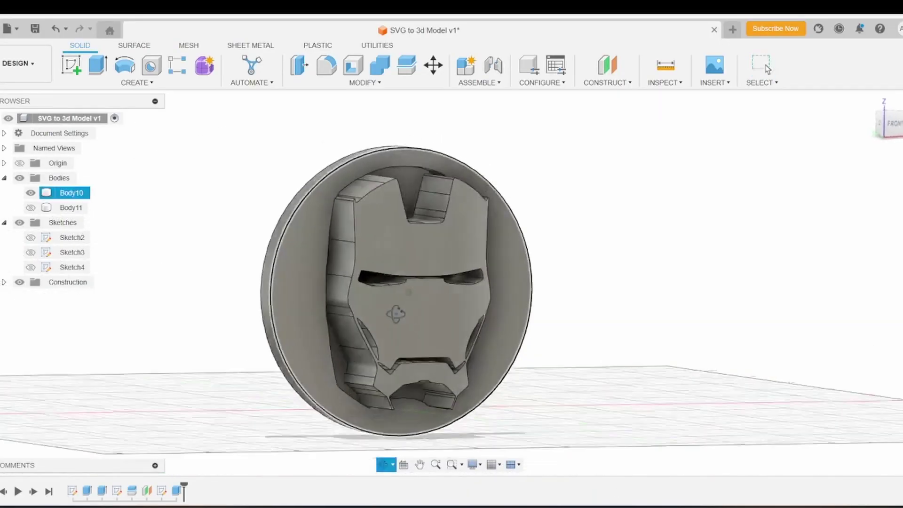
- Reopen the projected mask sketch, examine the upper corner gaps, and return to the solid model
double_click(176, 490)
scroll(315, 219, up, 10)
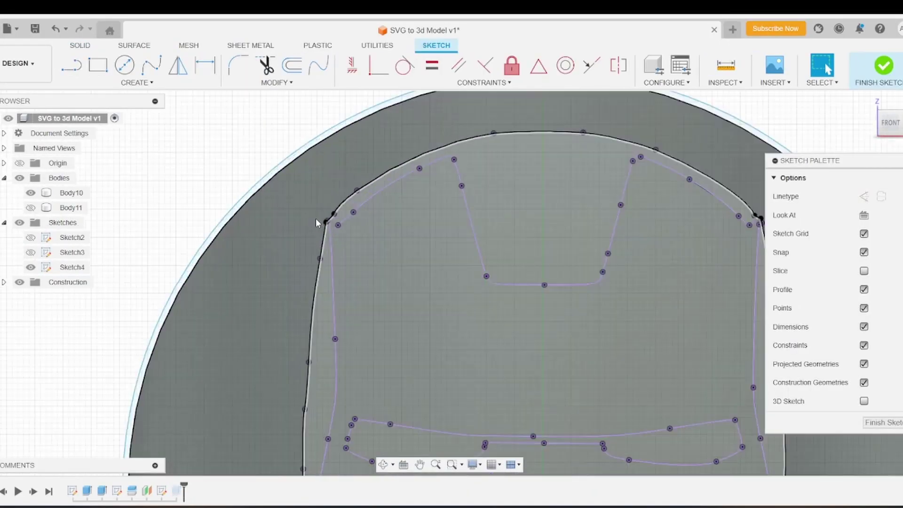
scroll(404, 340, down, 10)
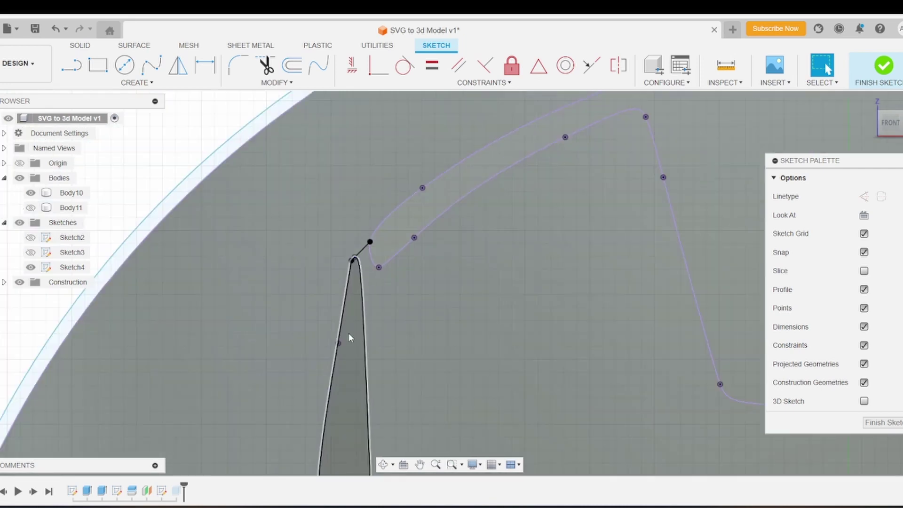
click(874, 423)
scroll(505, 241, down, 3)
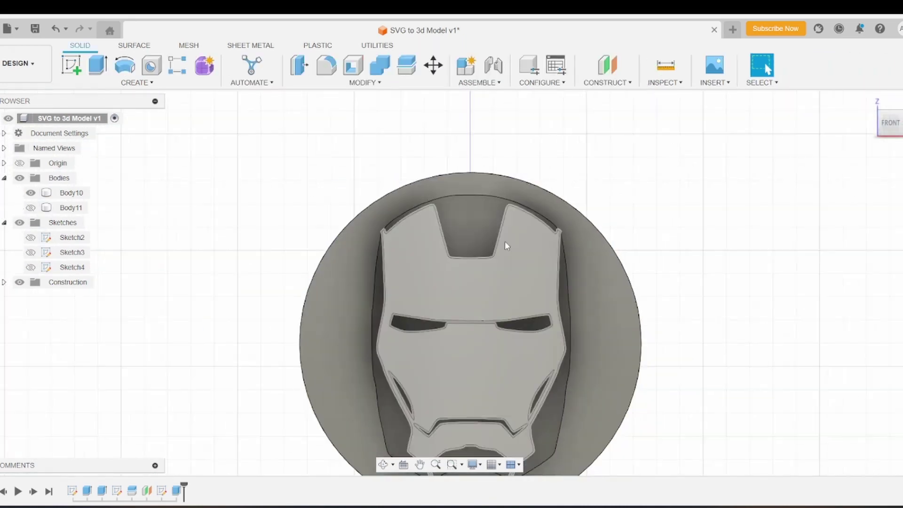
mouse_move(504, 241)
shift+middle_down()
mouse_move(448, 184)
mouse_move(376, 282)
mouse_move(288, 325)
mouse_move(254, 318)
mouse_move(270, 324)
shift+middle_up()
- Reopen the projected mask sketch and draw a short line closing the inner gap at the mask's upper-left corner
double_click(161, 490)
scroll(415, 229, up, 9)
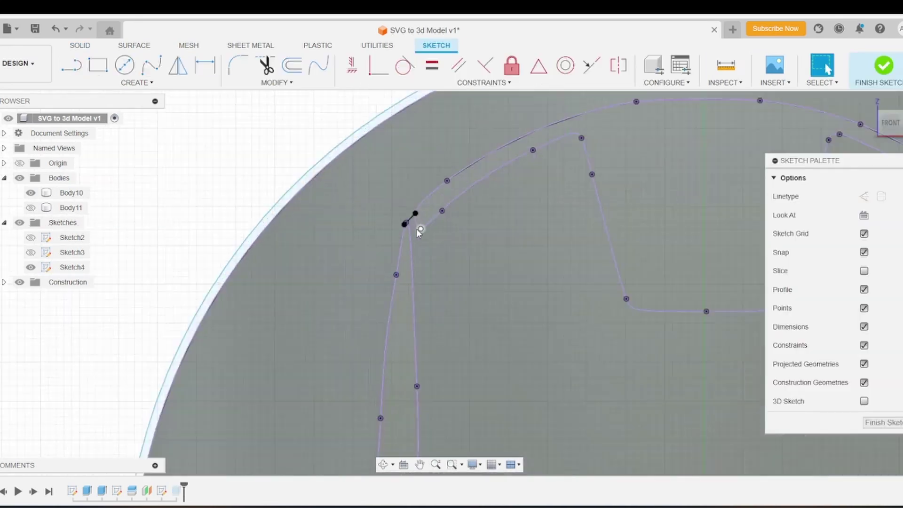
scroll(277, 217, down, 1)
click(71, 66)
scroll(376, 238, up, 2)
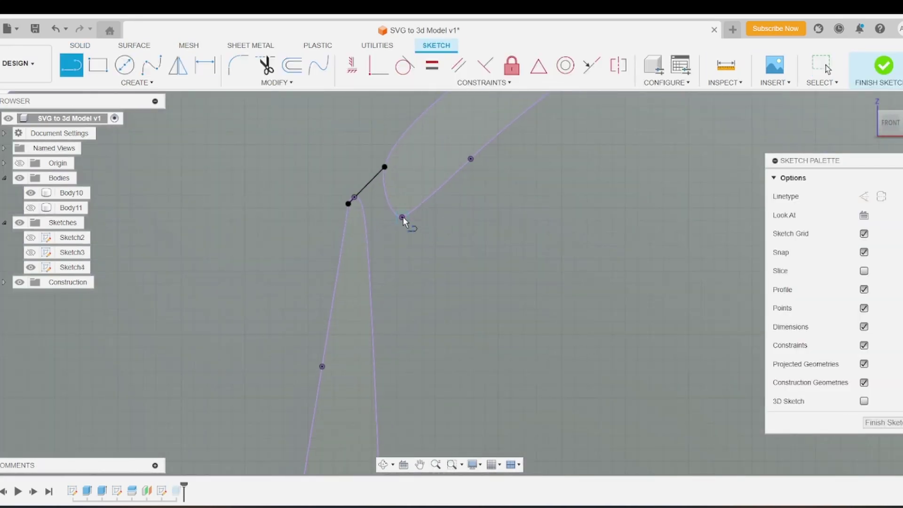
click(410, 221)
click(383, 253)
scroll(308, 247, down, 10)
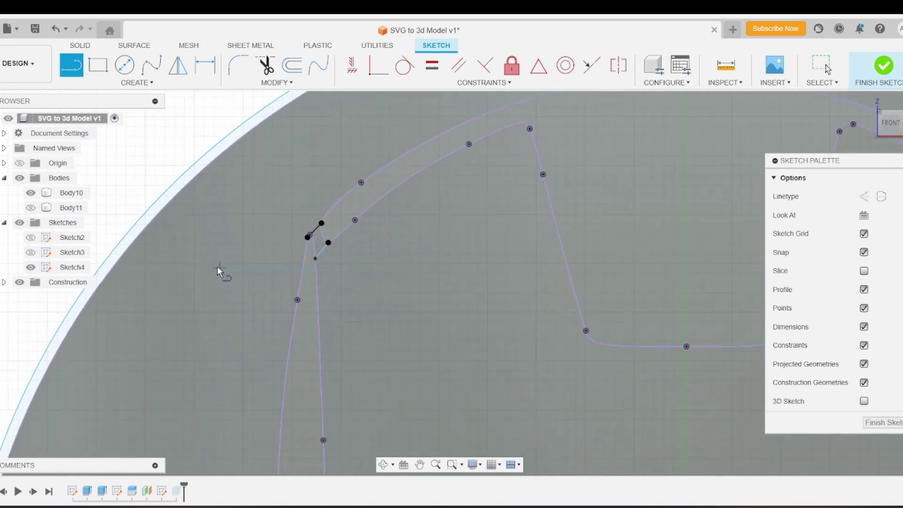
- Draw a short line from the forehead strip's tip to the side strip, closing the inner gap at the upper-right corner
scroll(588, 270, up, 10)
click(553, 257)
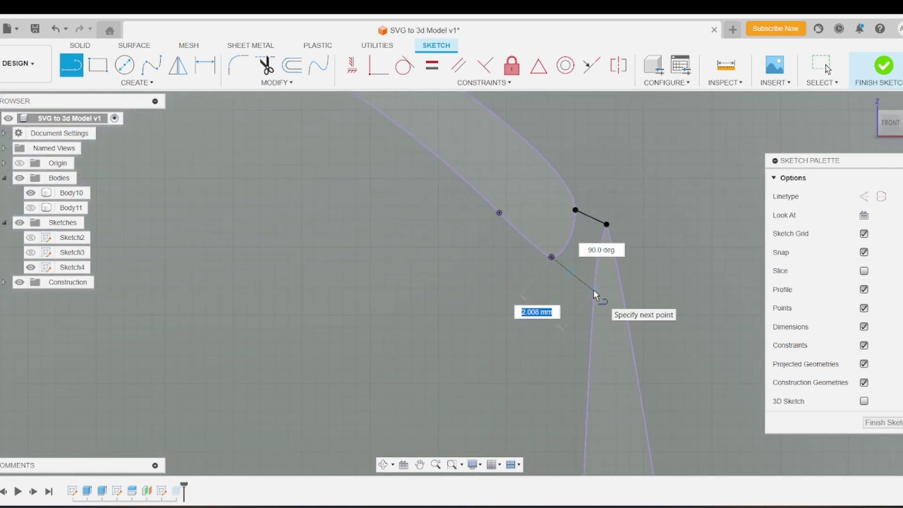
click(593, 289)
scroll(613, 298, down, 2)
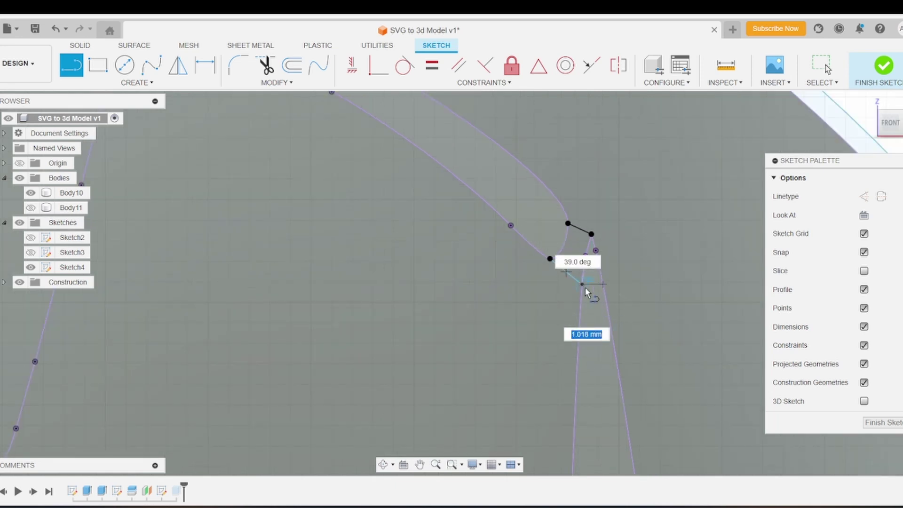
- Complete the short line to the side strip at the mask's upper-right corner gap and finish the sketch
click(585, 288)
scroll(556, 296, down, 4)
key(Escape)
scroll(573, 292, down, 5)
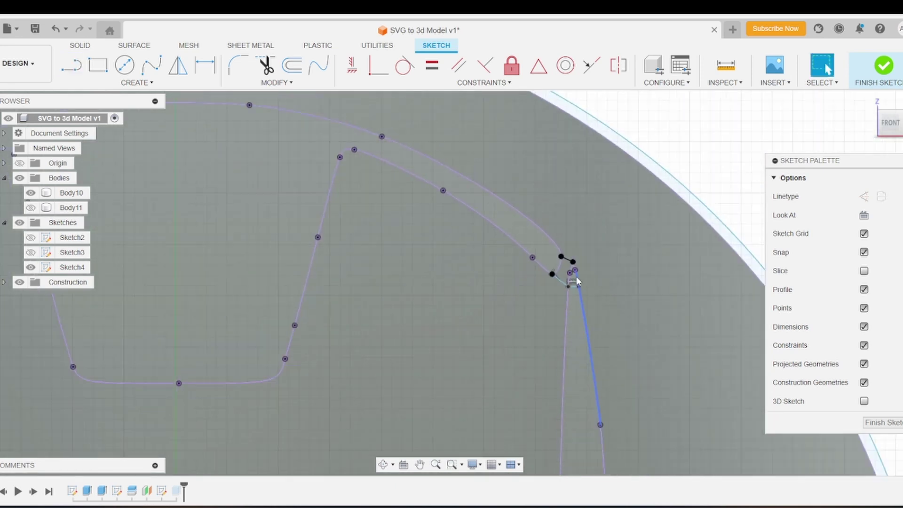
click(890, 423)
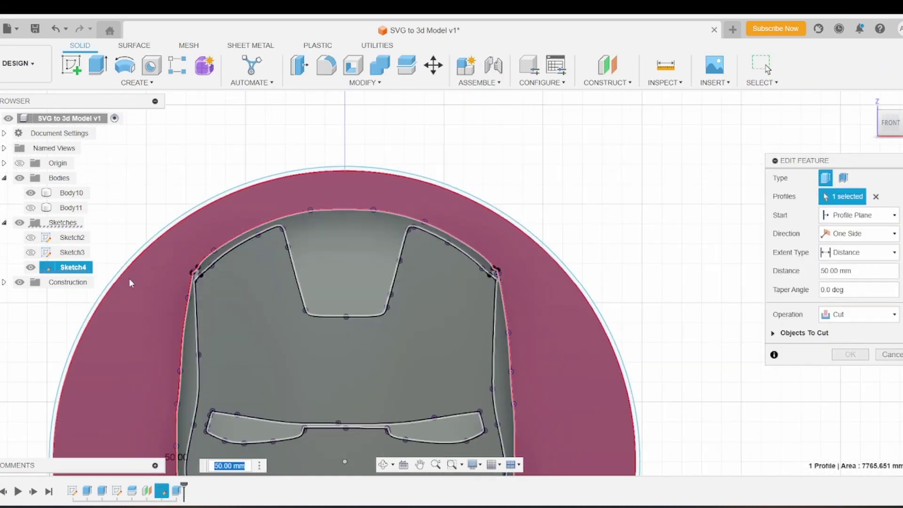
- Add the small closed profiles at both upper corners of the mask to the existing 50 mm cut
scroll(141, 268, up, 5)
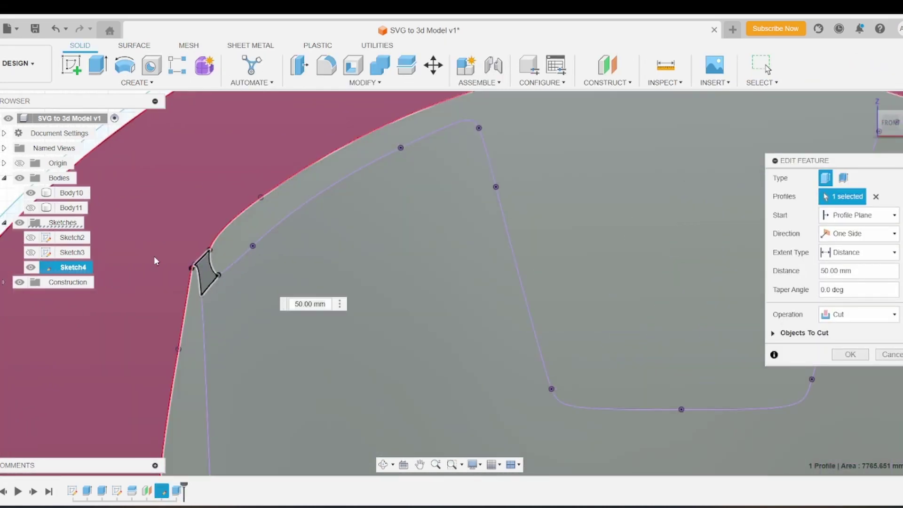
scroll(152, 255, down, 5)
scroll(641, 268, up, 5)
click(641, 267)
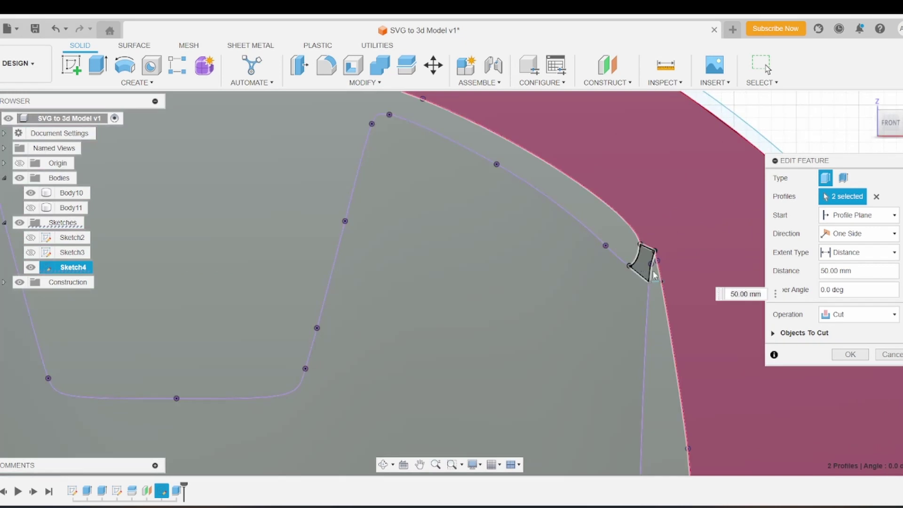
scroll(555, 267, down, 4)
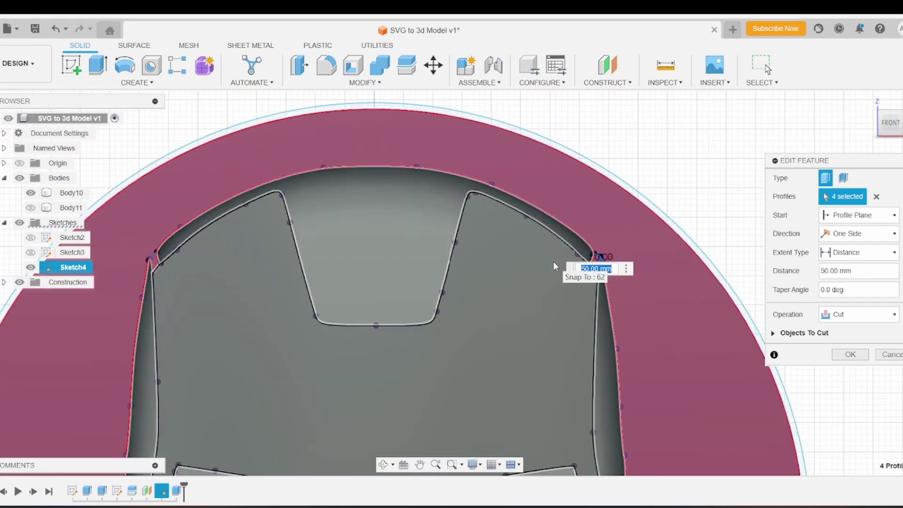
scroll(458, 221, down, 4)
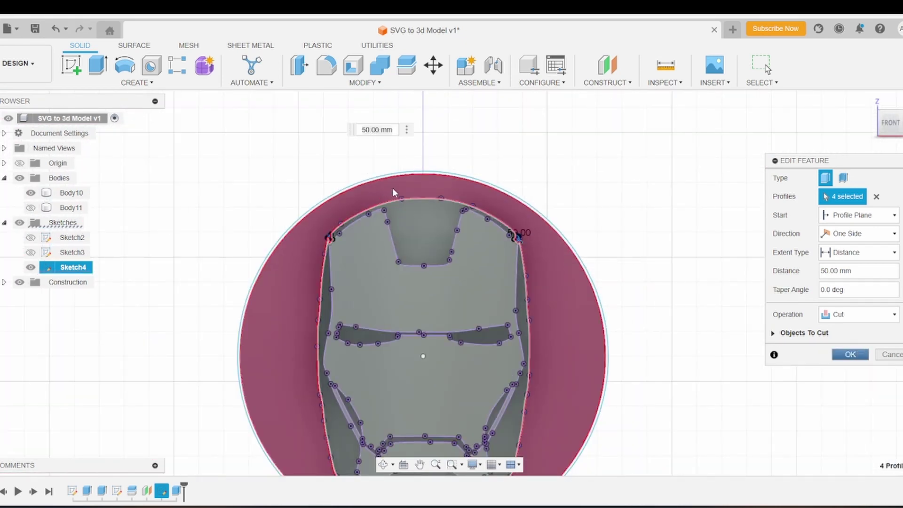
key(Return)
- Start a new sketch on the flat back face of the disc
shift+middle_drag(393, 193, 600, 232)
click(891, 123)
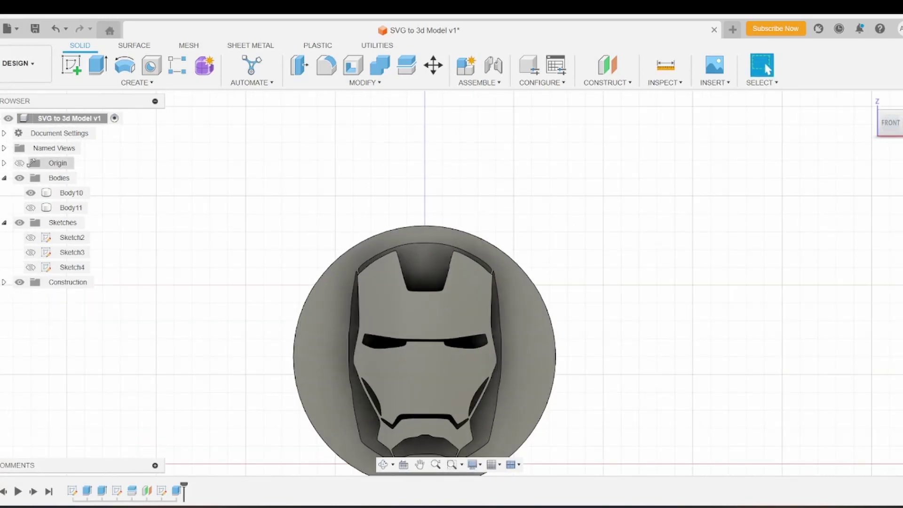
click(70, 193)
shift+middle_drag(390, 257, 197, 278)
click(422, 292)
click(71, 65)
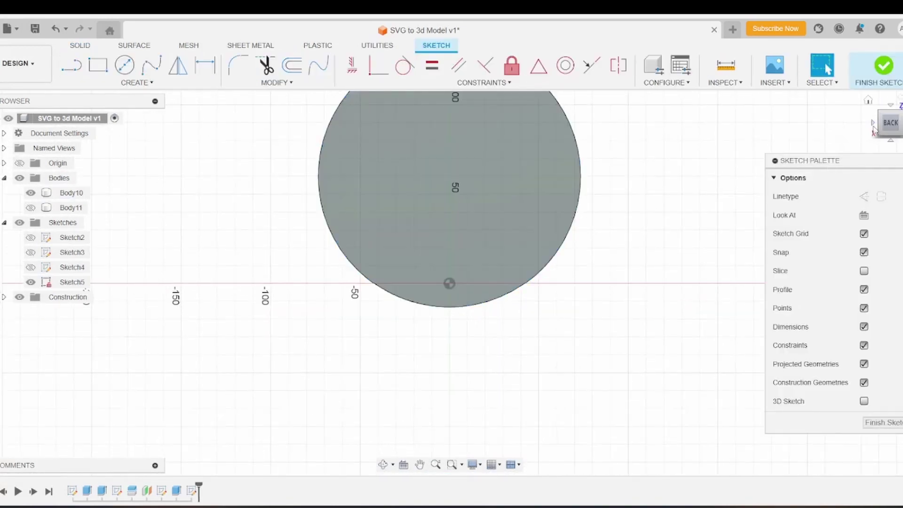
- Sketch a circle centred just above the disc on the vertical axis, overlapping the disc's top edge
click(873, 124)
click(873, 123)
scroll(475, 226, down, 2)
middle_drag(455, 97, 452, 131)
scroll(452, 131, up, 1)
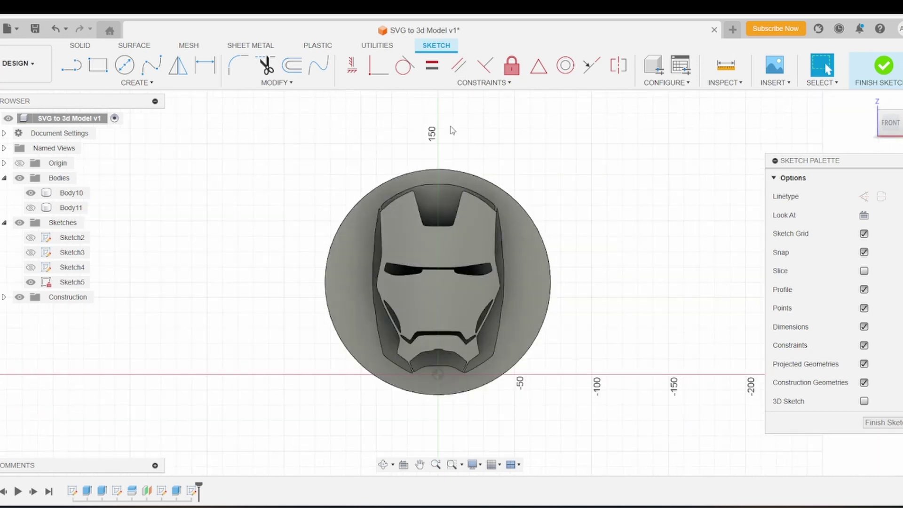
key(c)
scroll(449, 216, up, 5)
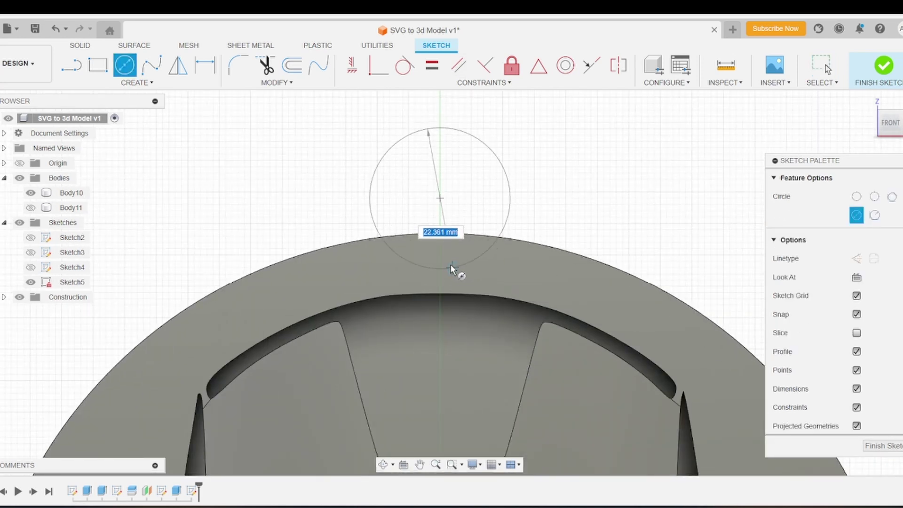
click(452, 250)
key(Escape)
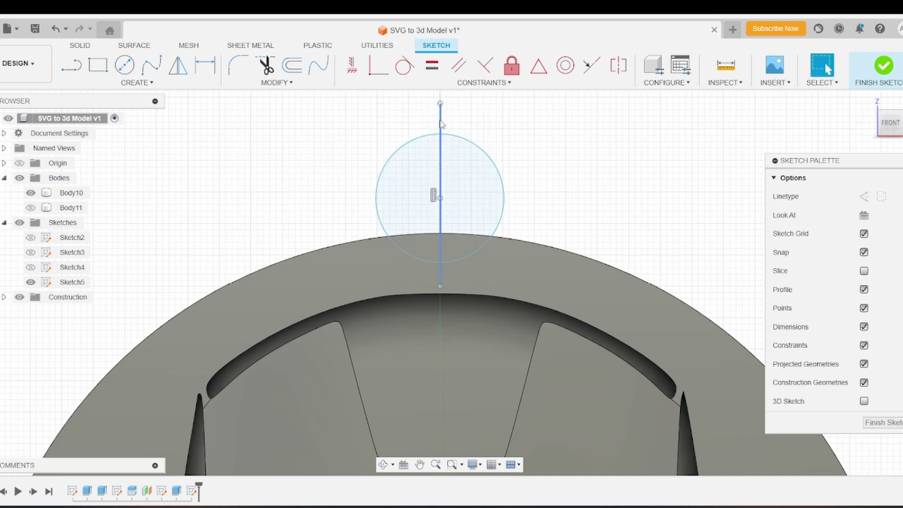
- Turn the vertical line through the circle's centre into construction geometry and slide the circle slightly along it
click(441, 120)
key(x)
scroll(421, 190, up, 2)
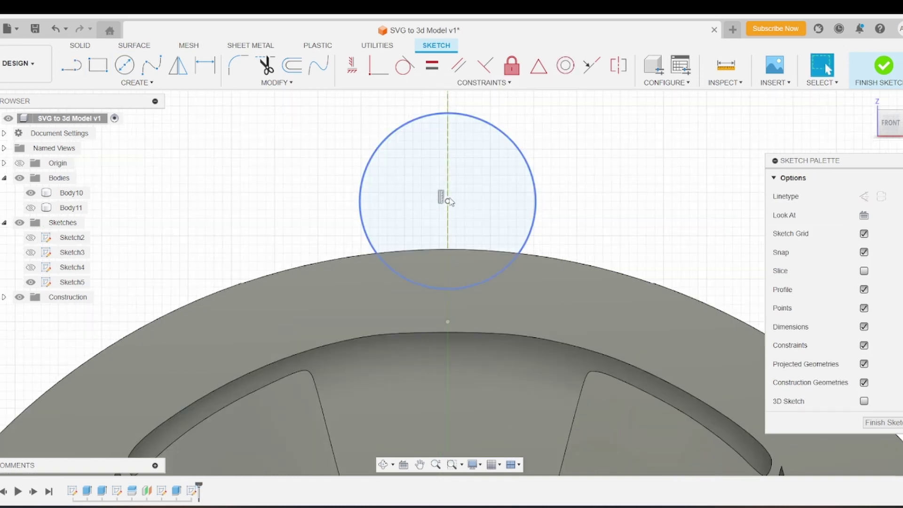
scroll(449, 201, down, 2)
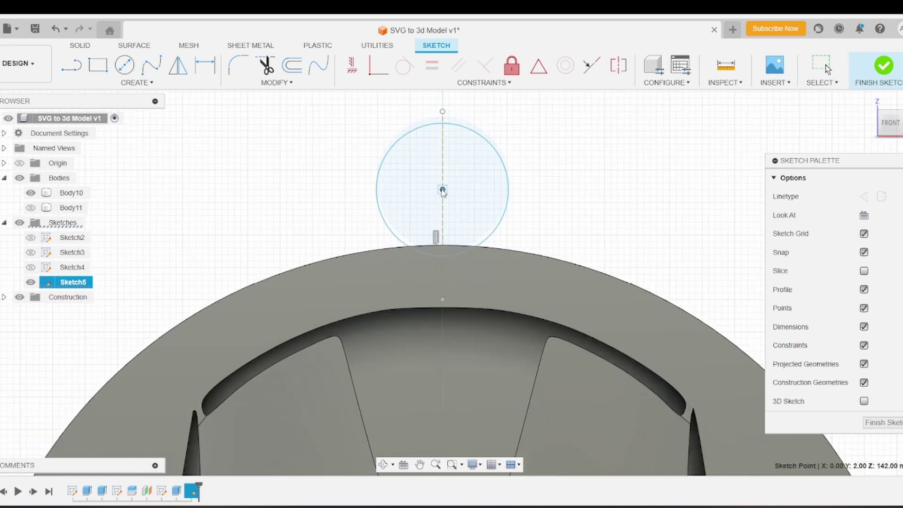
- Draw a concentric circle of 15 mm diameter inside the first circle and finish the sketch
key(c)
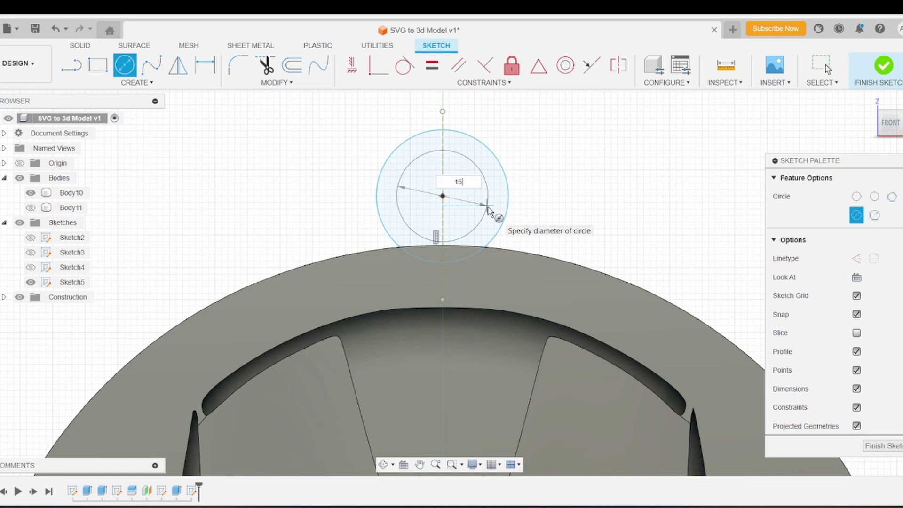
key(Return)
key(Escape)
scroll(502, 219, down, 1)
click(897, 420)
- Extrude the ring between the two circles by -12 mm and join it to the disc as a hanging loop
mouse_move(435, 235)
shift+middle_down()
mouse_move(377, 244)
mouse_move(330, 277)
shift+middle_up()
click(98, 65)
click(504, 212)
click(482, 207)
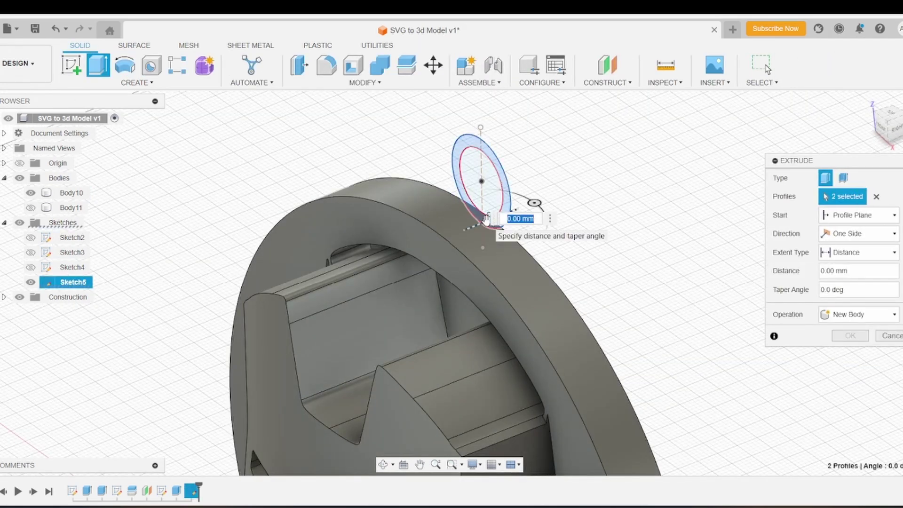
click(481, 214)
drag(470, 159, 445, 170)
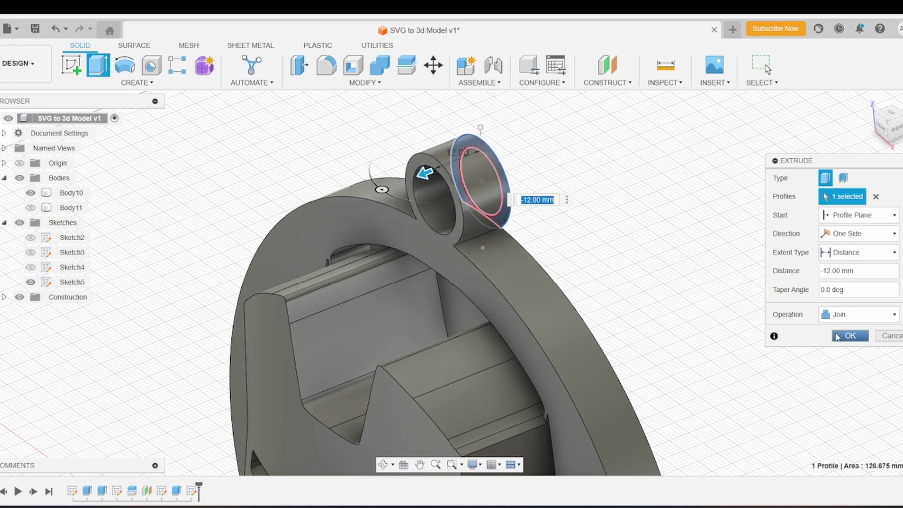
click(837, 335)
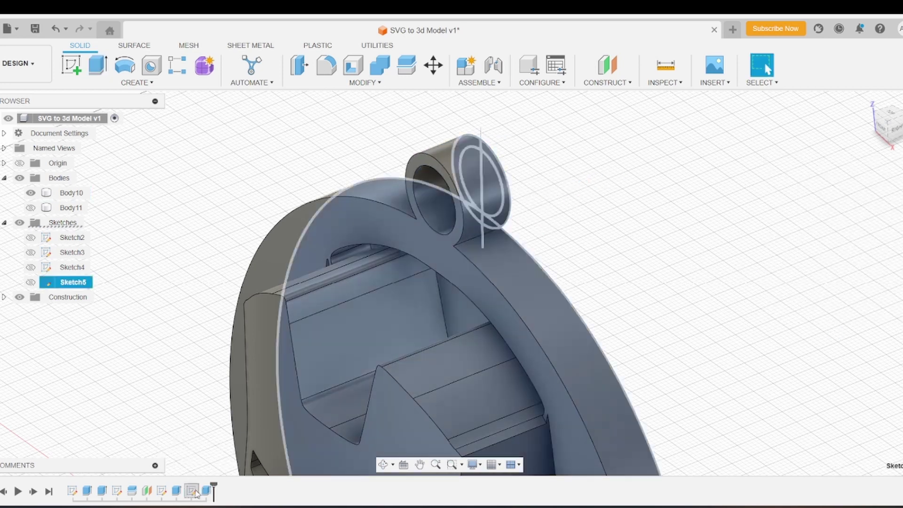
- Reopen the loop sketch, set the inner circle's diameter to 10 mm and finish the sketch
double_click(70, 282)
text(8)
key(Return)
key(Escape)
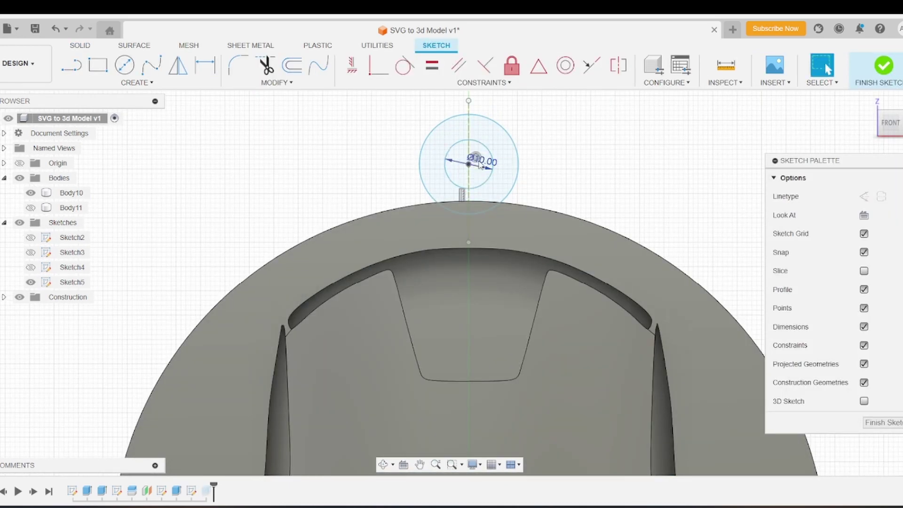
click(871, 419)
- Fillet the two edges where the hanging loop meets the disc's rim with a 1 mm radius
scroll(449, 173, down, 3)
mouse_move(477, 278)
shift+middle_down()
mouse_move(588, 289)
mouse_move(411, 284)
mouse_move(480, 286)
mouse_move(455, 275)
shift+middle_up()
key(f)
scroll(467, 174, up, 3)
click(467, 199)
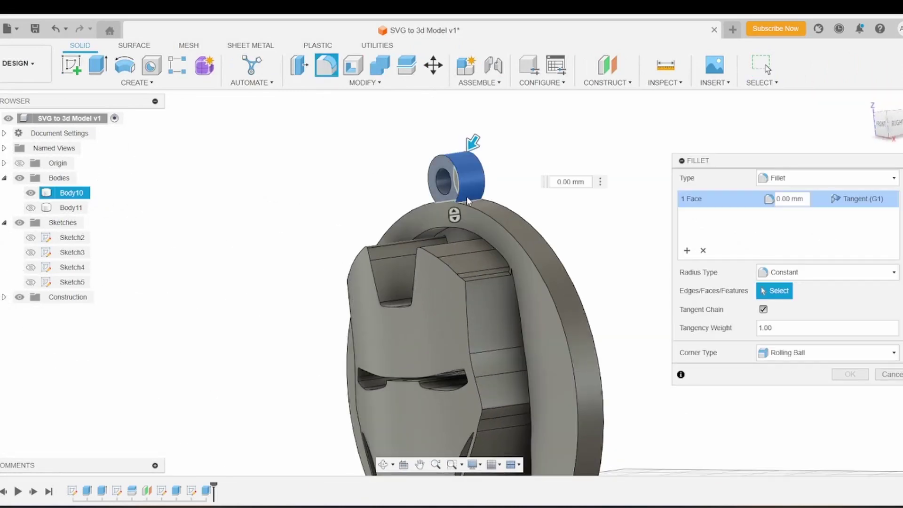
click(703, 250)
scroll(437, 179, up, 3)
click(517, 237)
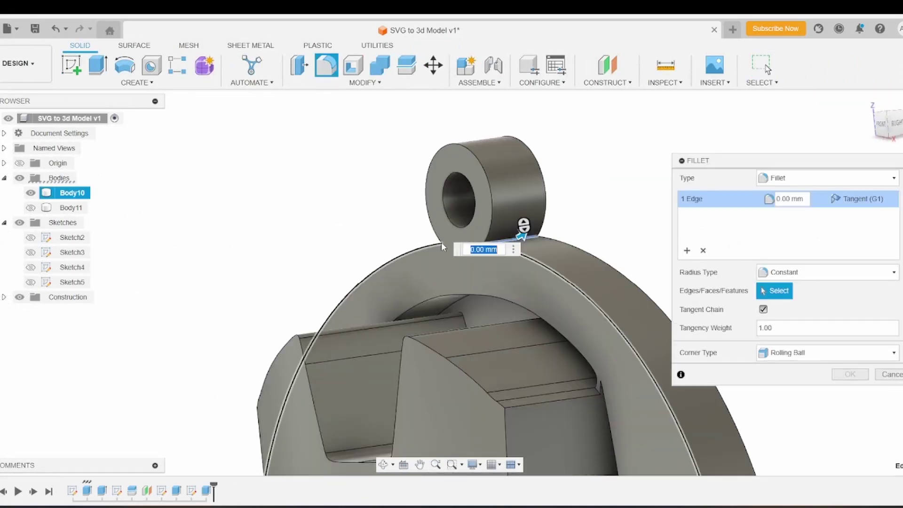
click(450, 242)
shift+middle_drag(277, 278, 262, 267)
shift+middle_drag(376, 251, 422, 230)
text(2)
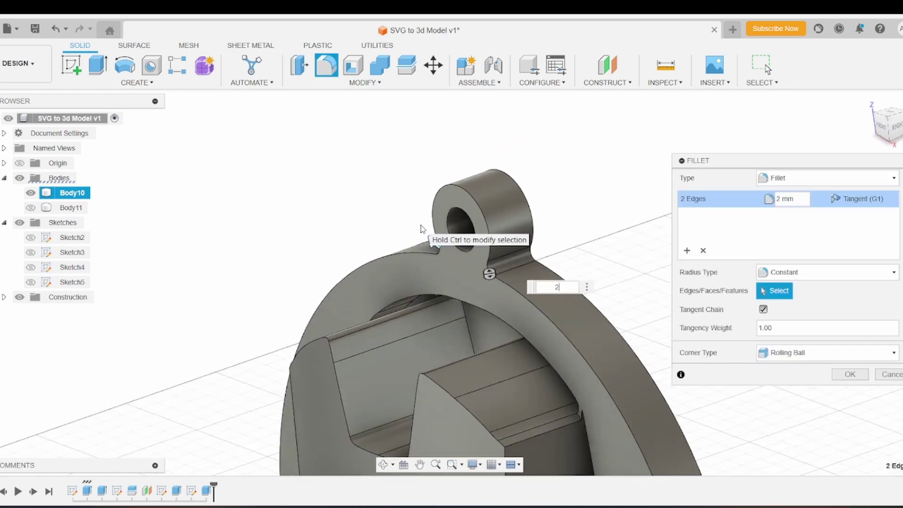
text(1)
click(842, 374)
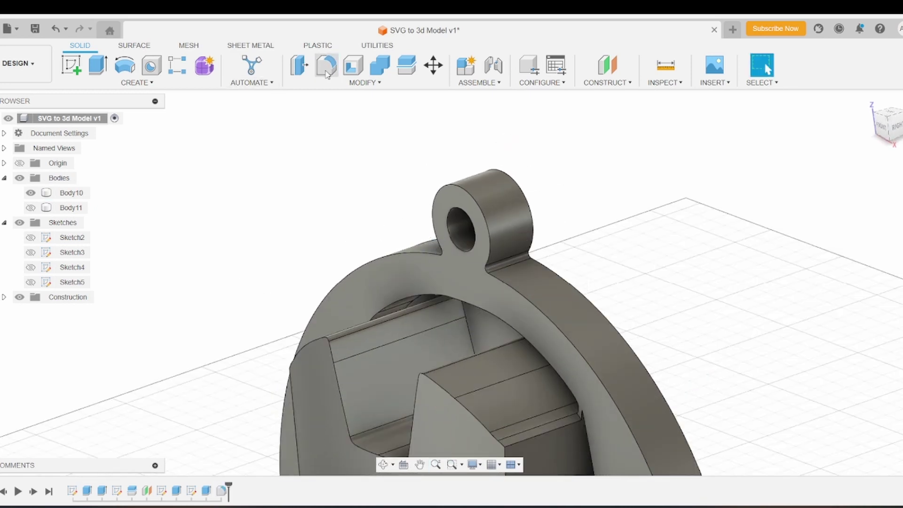
- Round the front and back outer edges of the disc and loop, including the loop's hole, with a 1 mm fillet
key(f)
click(471, 234)
click(512, 211)
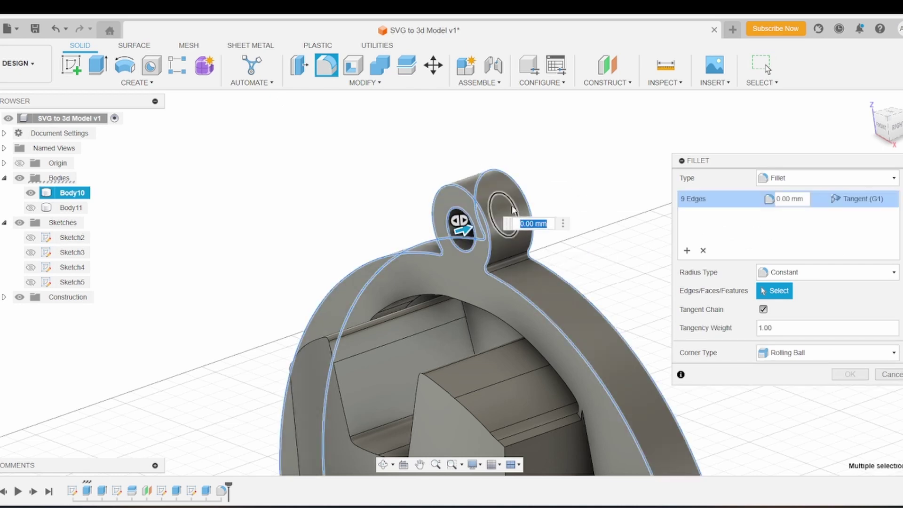
text(1)
scroll(393, 185, down, 4)
click(849, 375)
scroll(518, 234, down, 4)
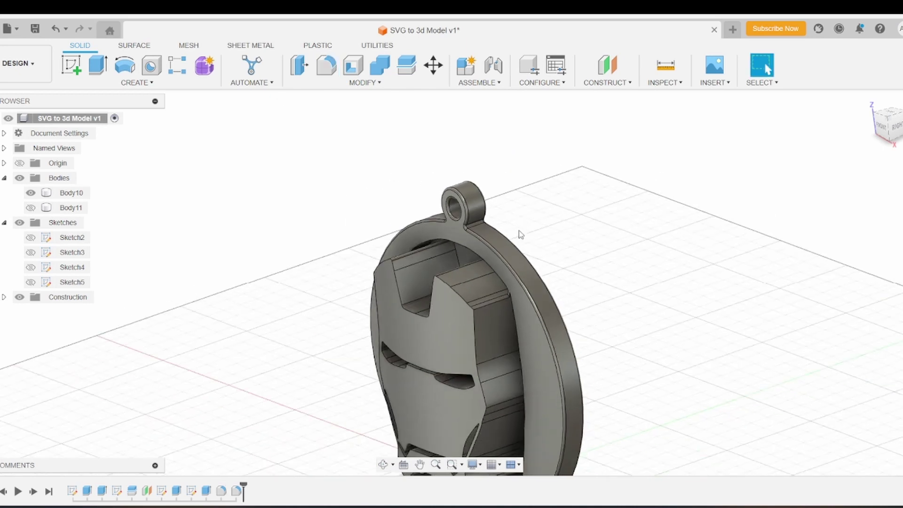
- Switch to the Render workspace and apply the design's yellow metallic appearance to the whole medallion body
shift+middle_drag(462, 327, 426, 275)
scroll(473, 322, up, 2)
scroll(425, 305, up, 3)
click(18, 63)
click(28, 137)
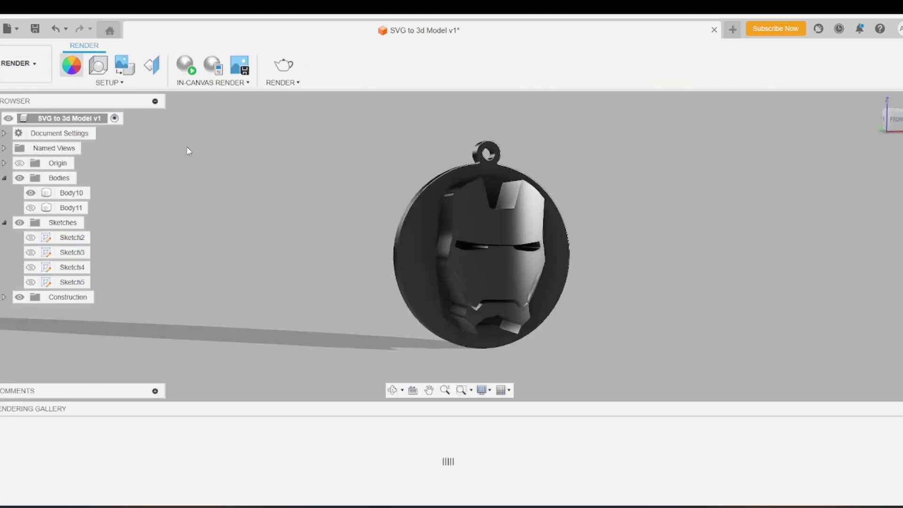
key(a)
drag(683, 262, 522, 311)
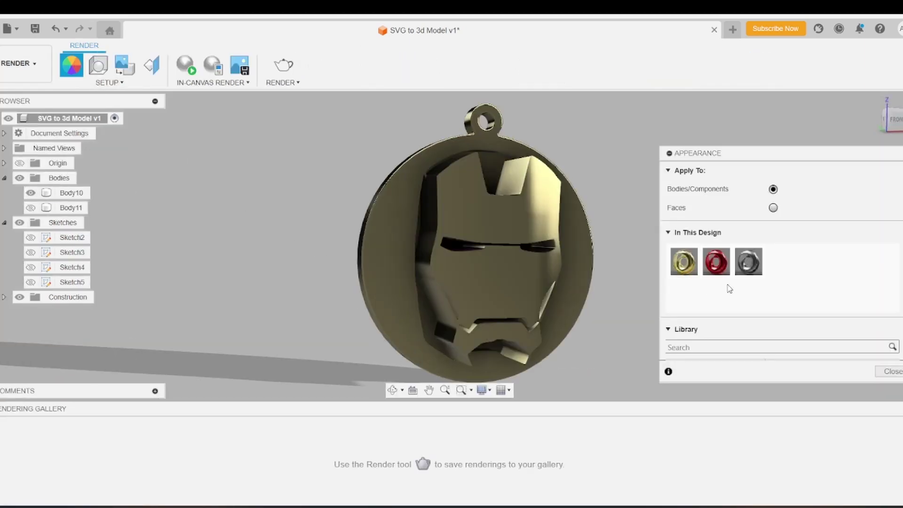
- Apply the design's red metallic appearance to the disc's front face only and close the appearance settings
drag(717, 262, 580, 228)
shift+middle_drag(389, 308, 369, 249)
key(Escape)
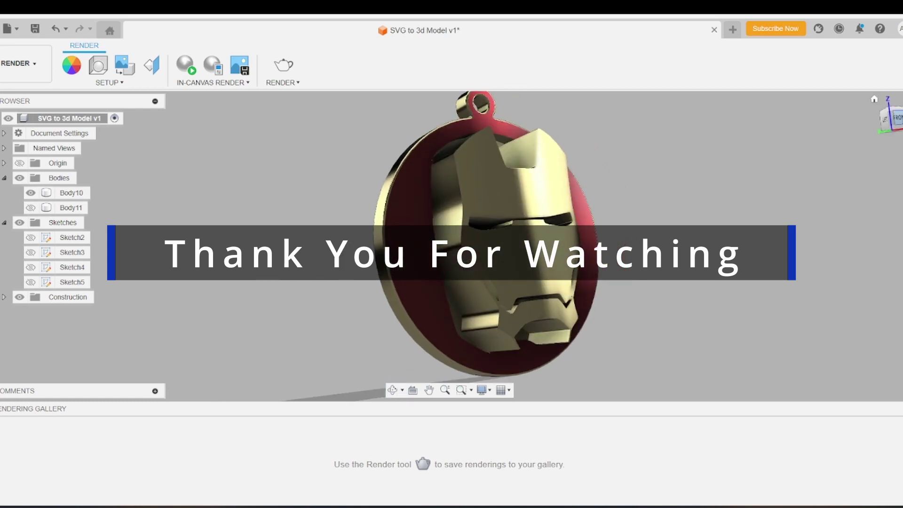
- Preview the coloured medallion from an angled view with an in-canvas render, and stop the render
click(896, 117)
shift+middle_drag(435, 308, 522, 247)
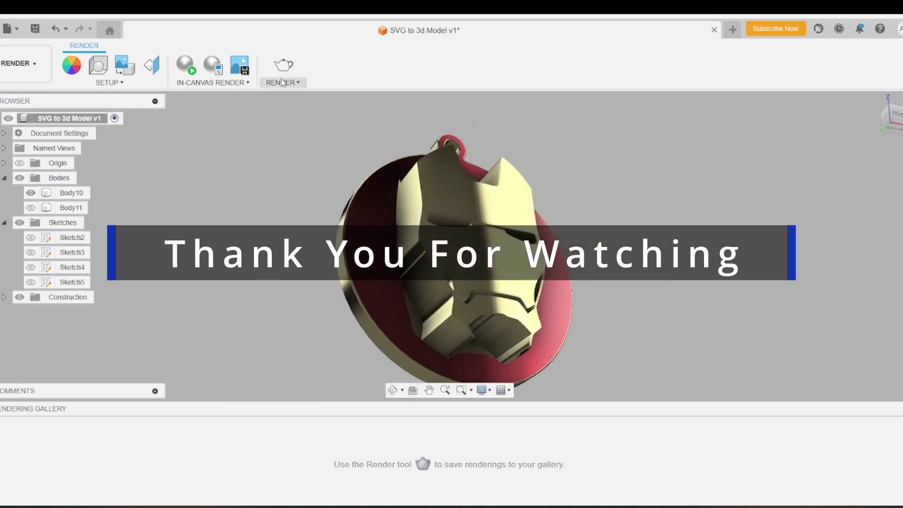
click(187, 66)
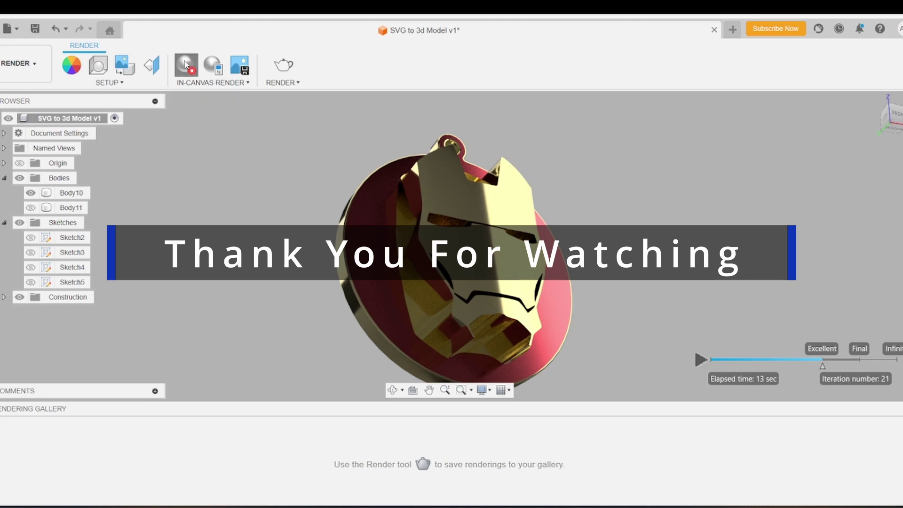
click(187, 65)
click(373, 191)
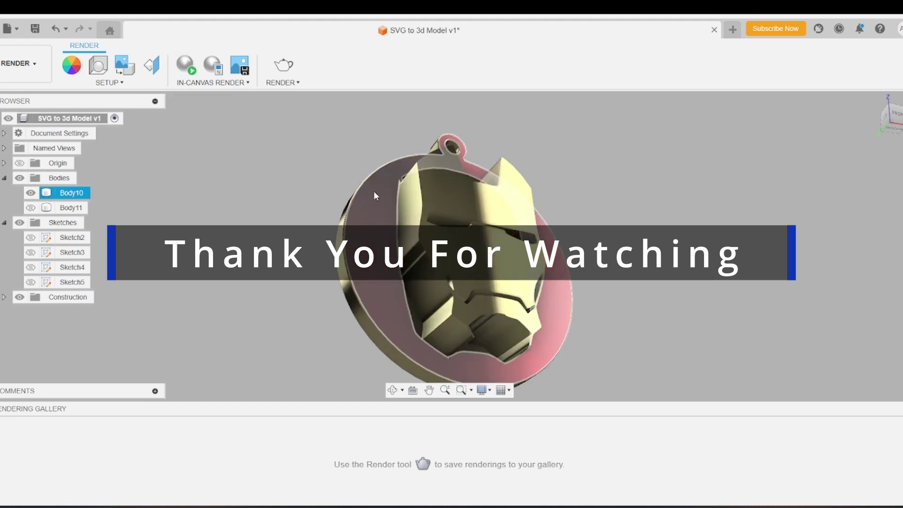